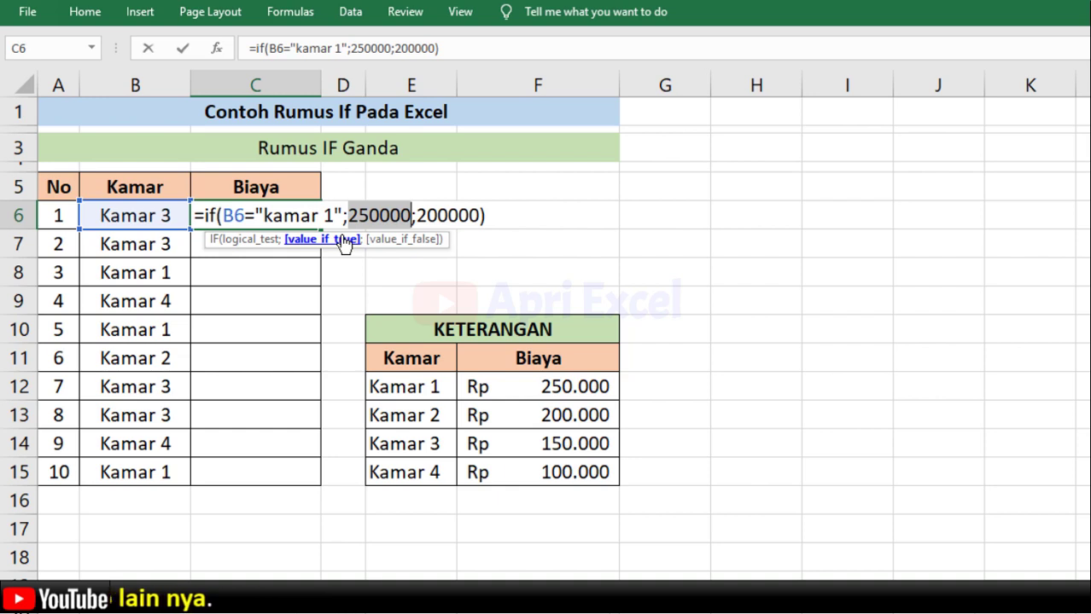
left_click(368, 240)
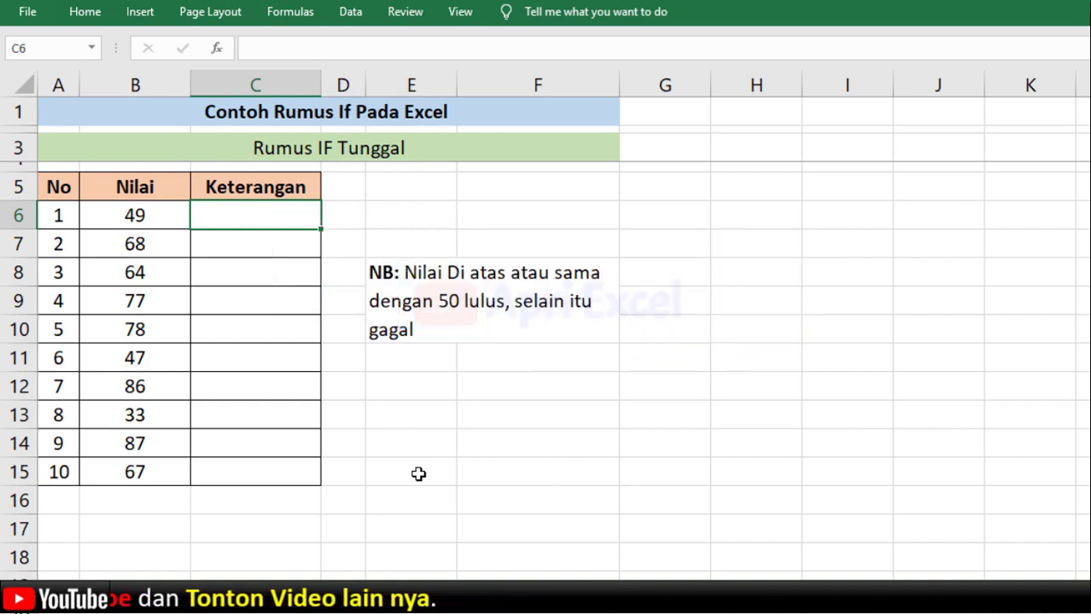
Step: Enter =IF(B6>=50;"lulus";"Gagal") in the first Keterangan cell, C6, and fill it down to C15
type("=if")
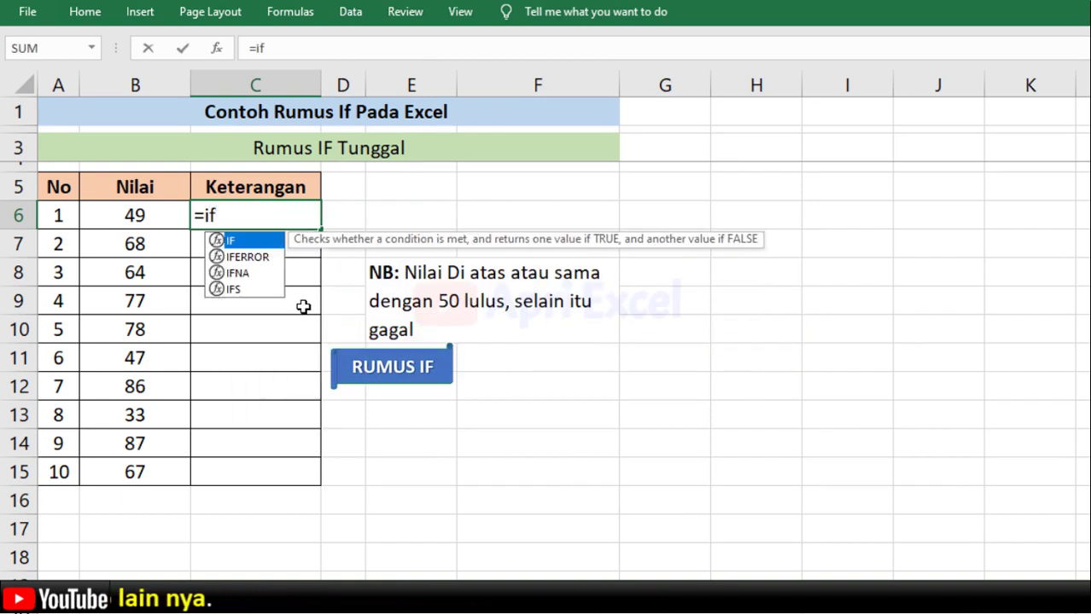
type("(")
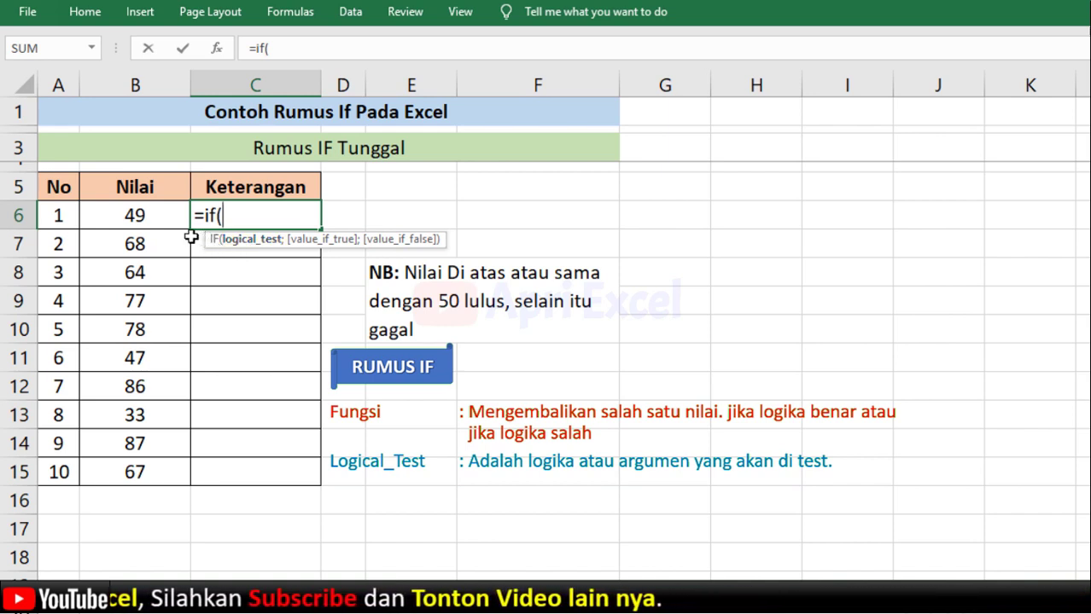
left_click(150, 215)
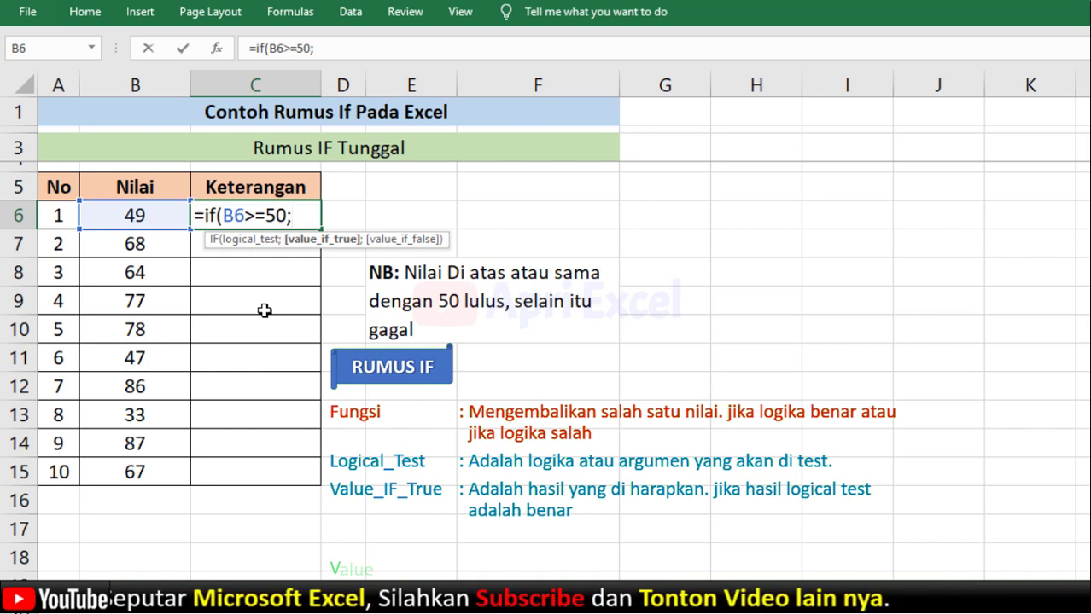
type("\"lulus")
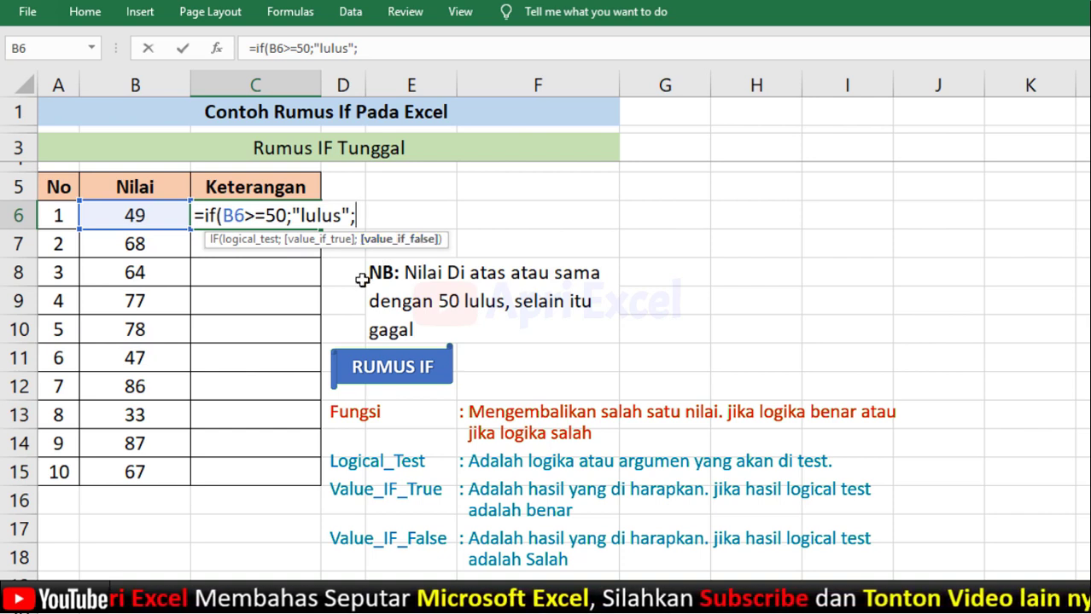
type("\"")
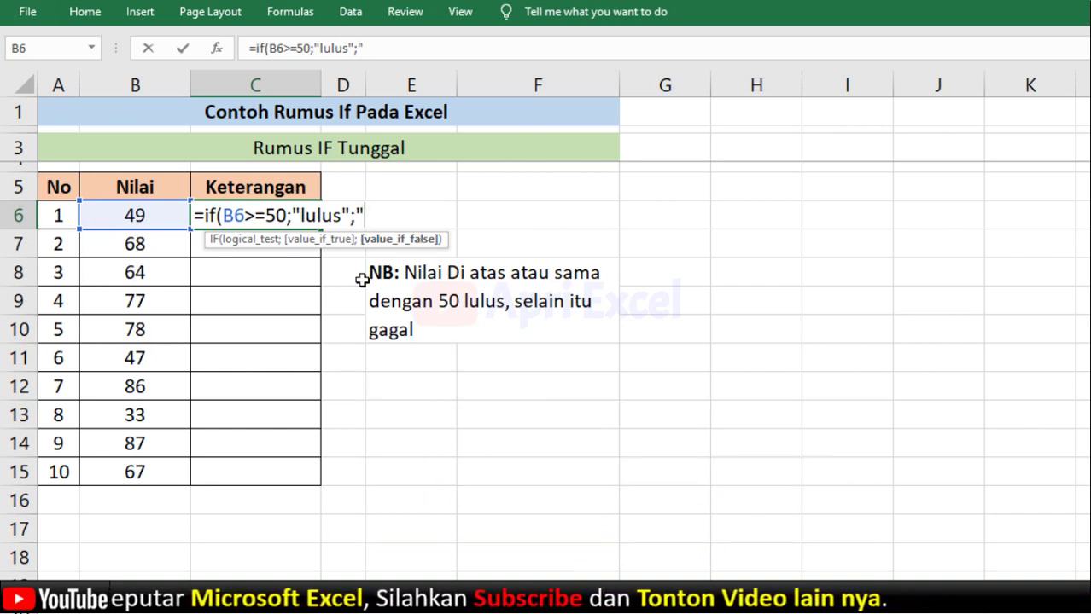
type("Gagal")
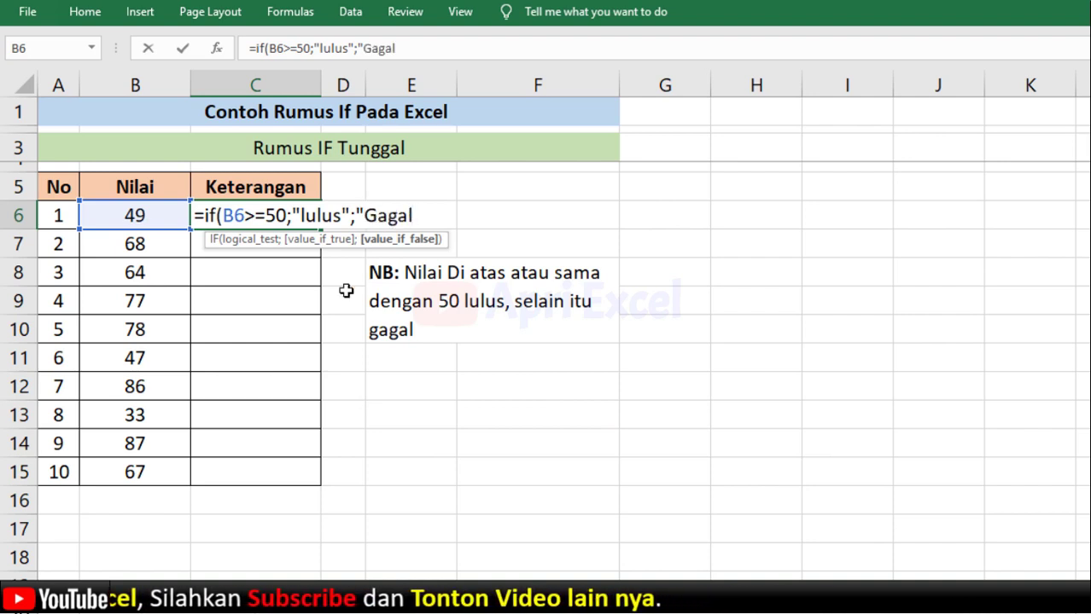
type("\")")
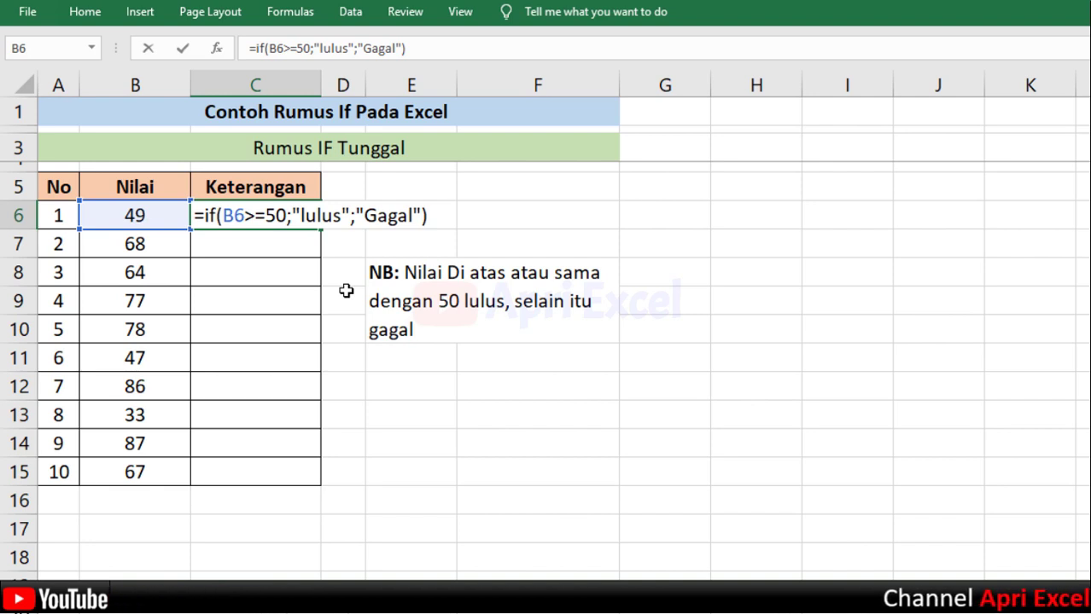
key("Return")
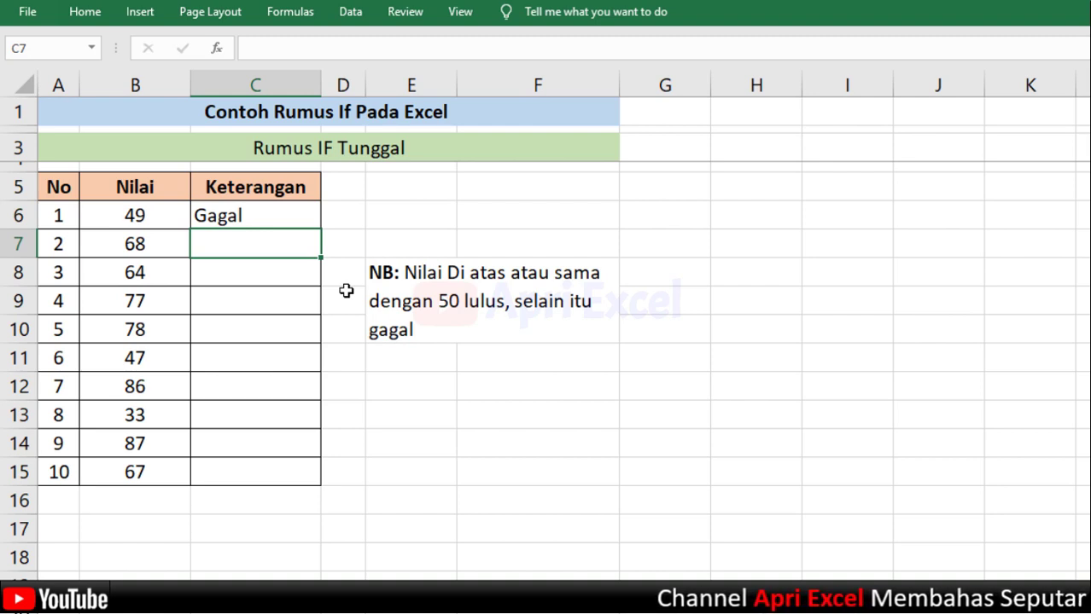
left_click(291, 210)
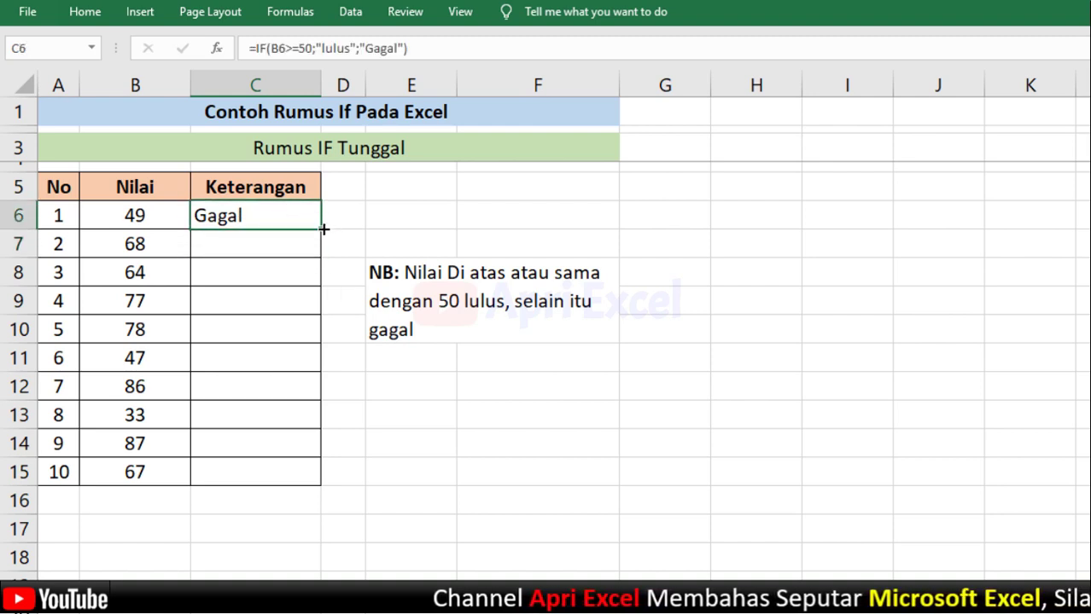
double_click(323, 229)
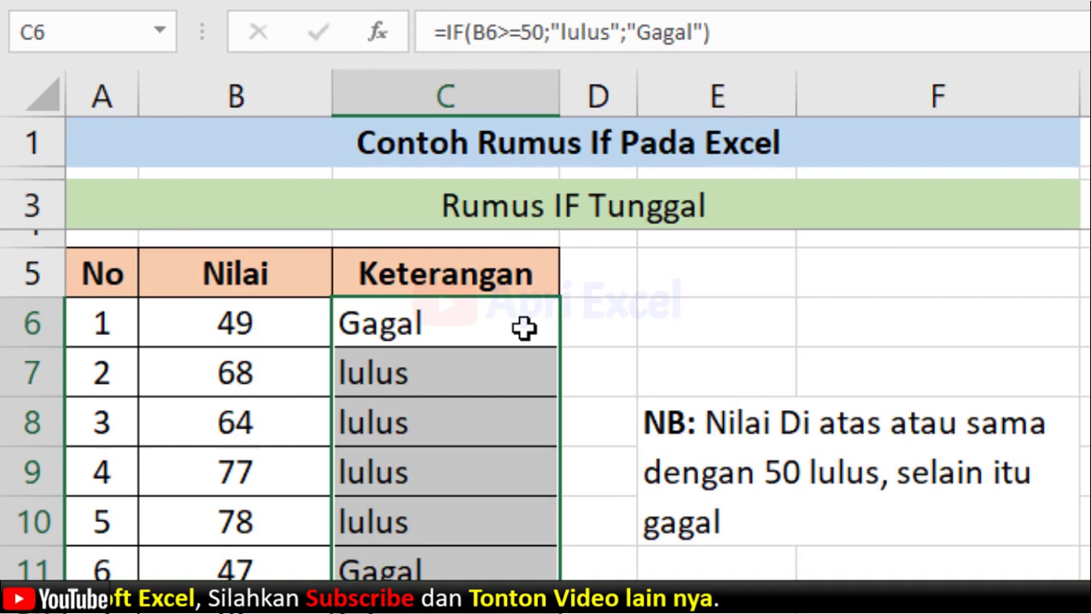
Step: Remove the "lulus" argument from the C6 formula, leaving =IF(B6>=50;;"Gagal"), and fill it down to C15
double_click(308, 222)
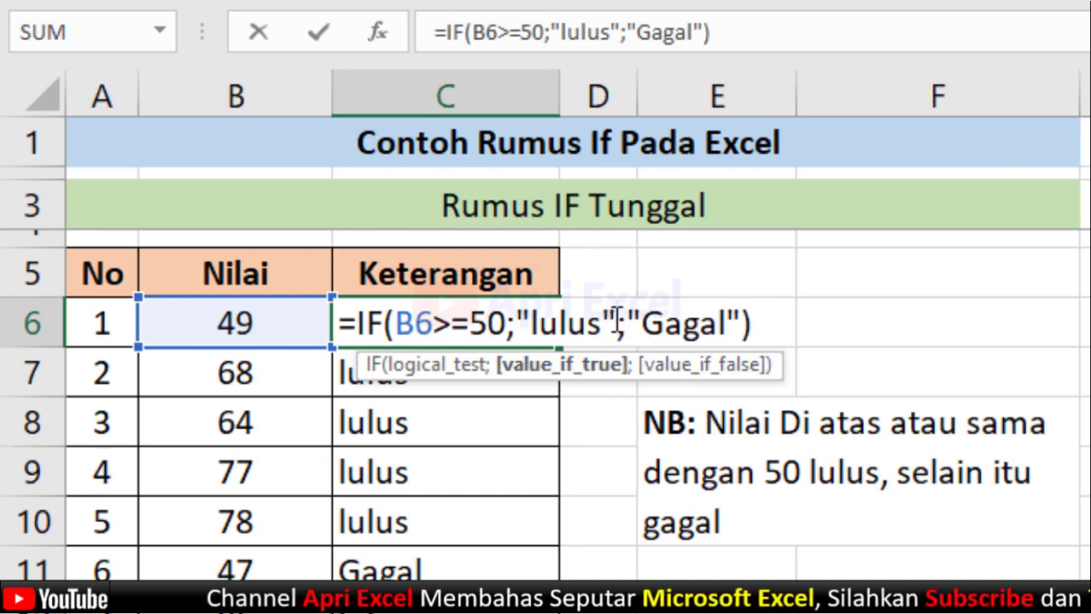
left_click_drag(617, 322, 515, 323)
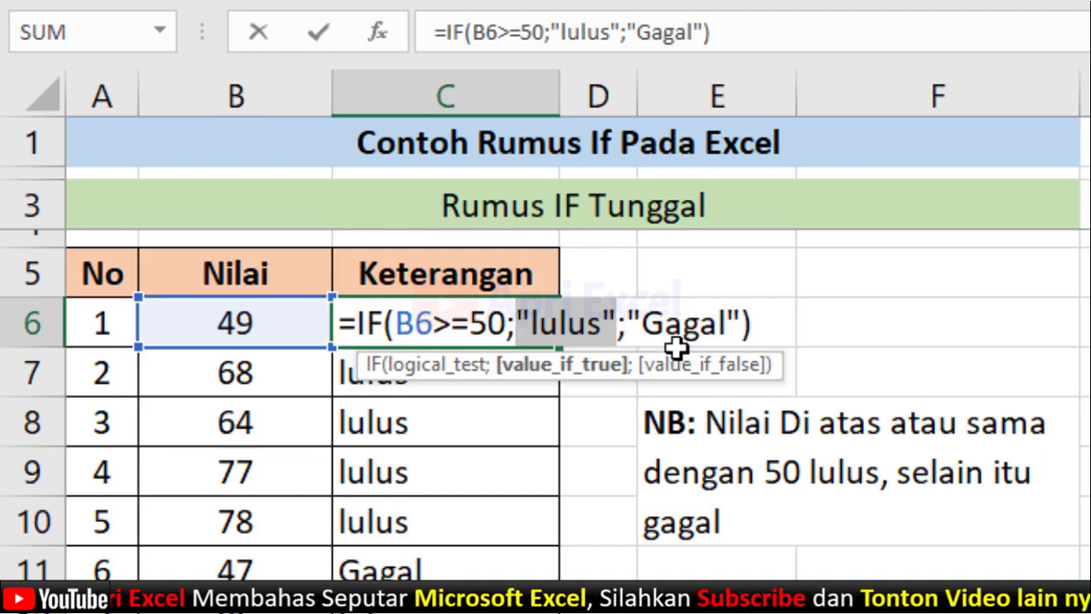
key("Delete")
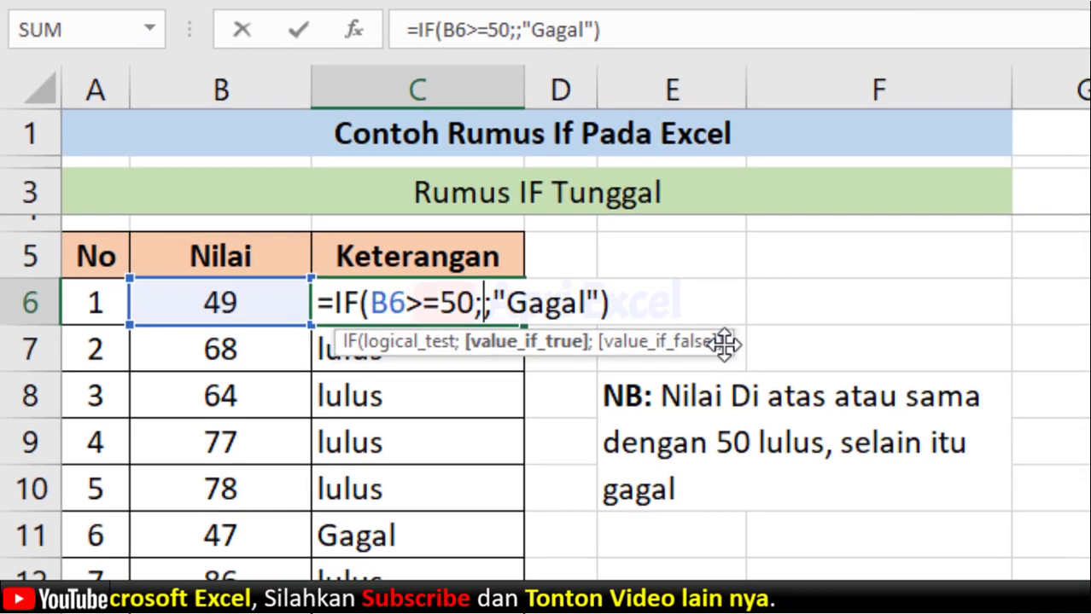
key("Return")
left_click(487, 320)
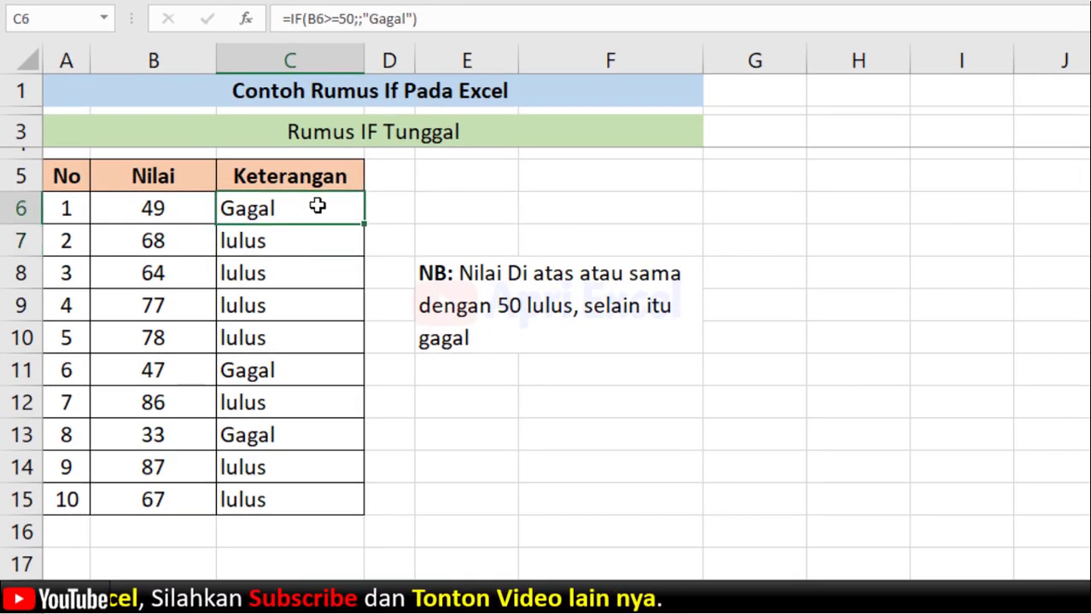
double_click(367, 224)
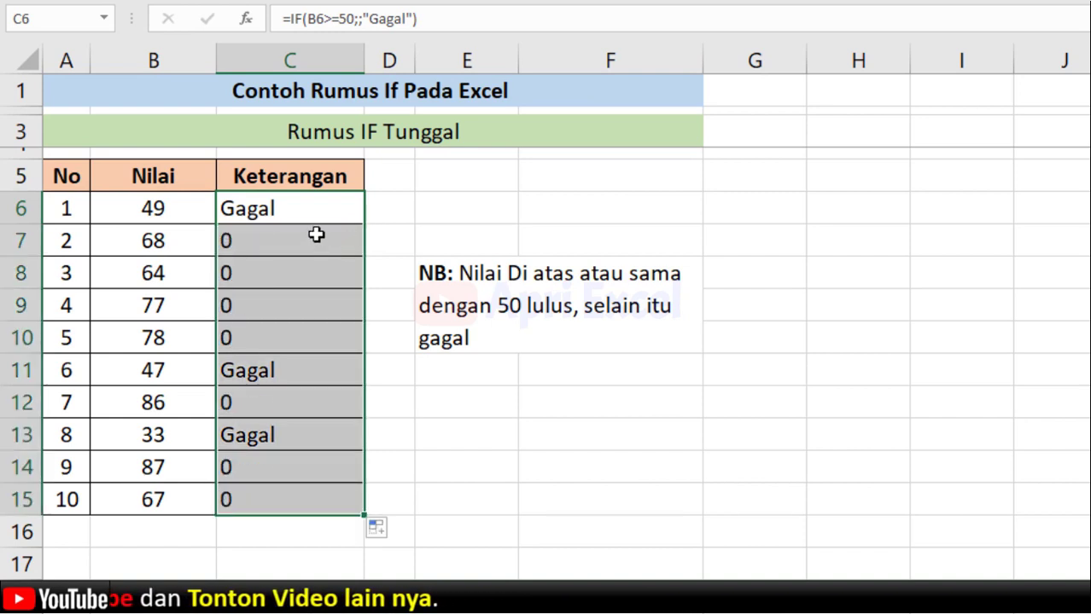
Step: Undo the last fill and the removal of the "lulus" argument in C6
key("ctrl+z")
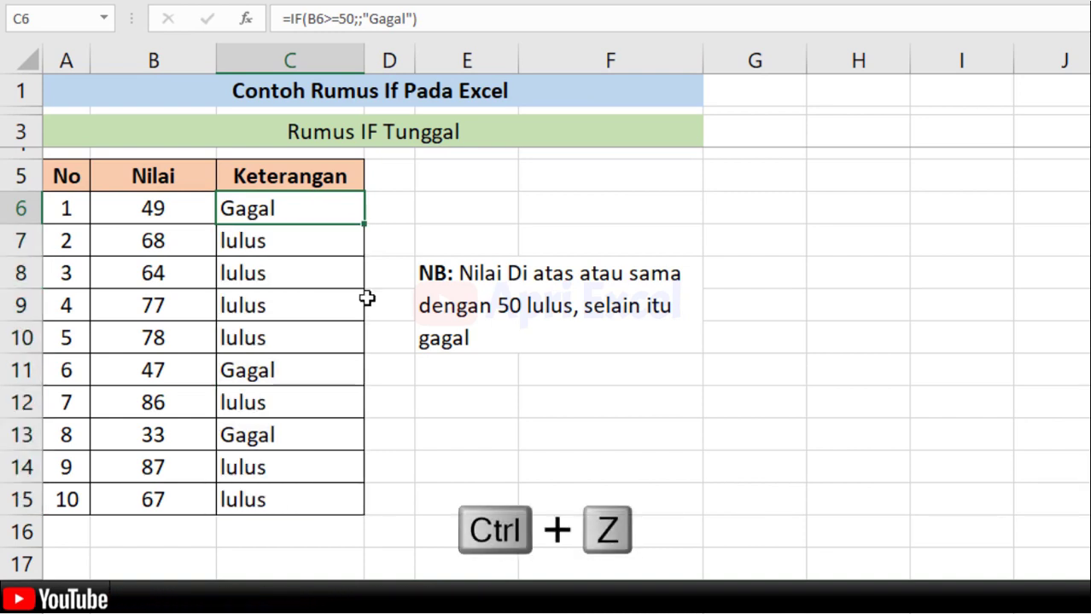
key("ctrl+z")
Step: Shorten the C6 formula to =IF(B6>=50;"lulus"), fill it down to C15, and check the results for the values below 50
double_click(318, 210)
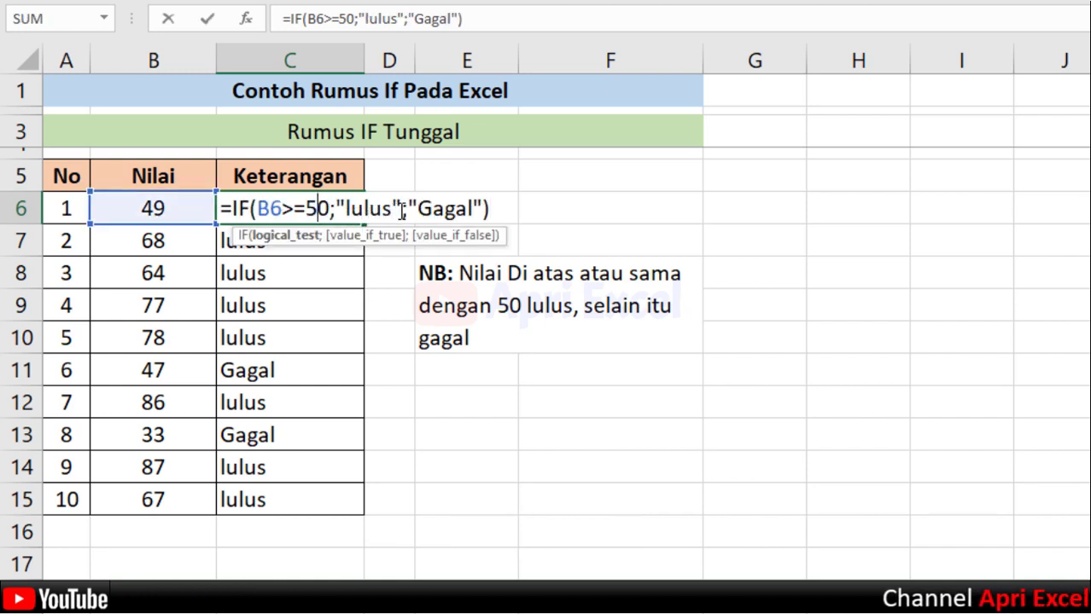
key("Delete")
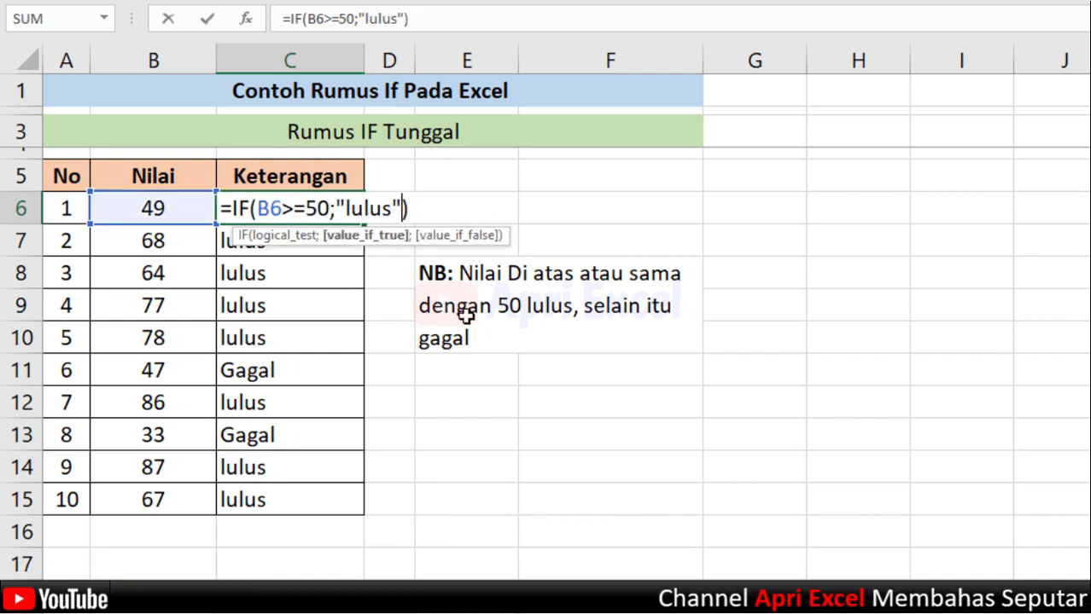
key("Return")
left_click(346, 208)
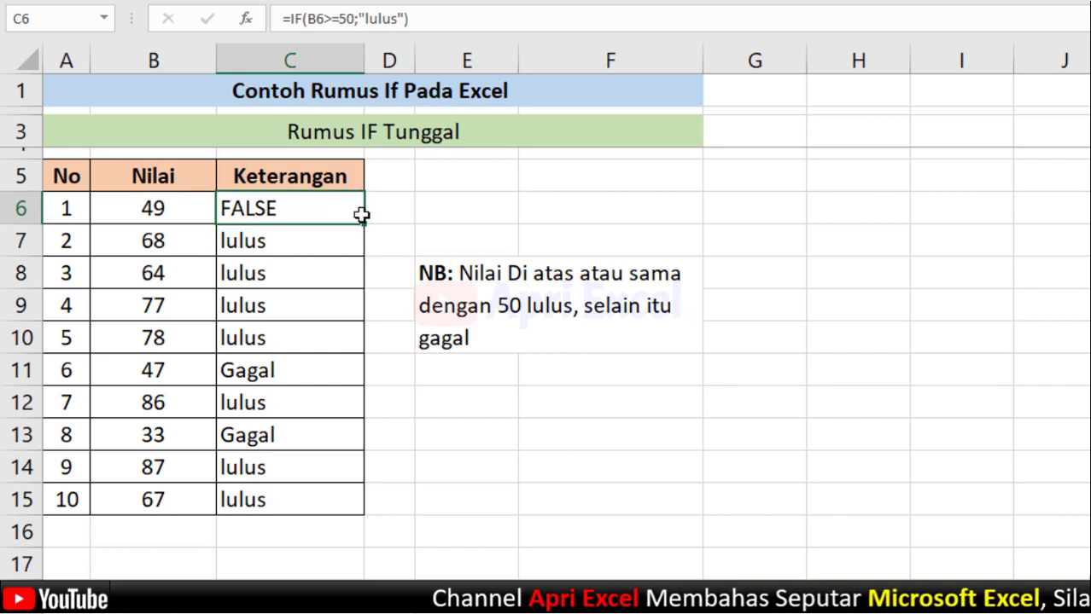
double_click(368, 223)
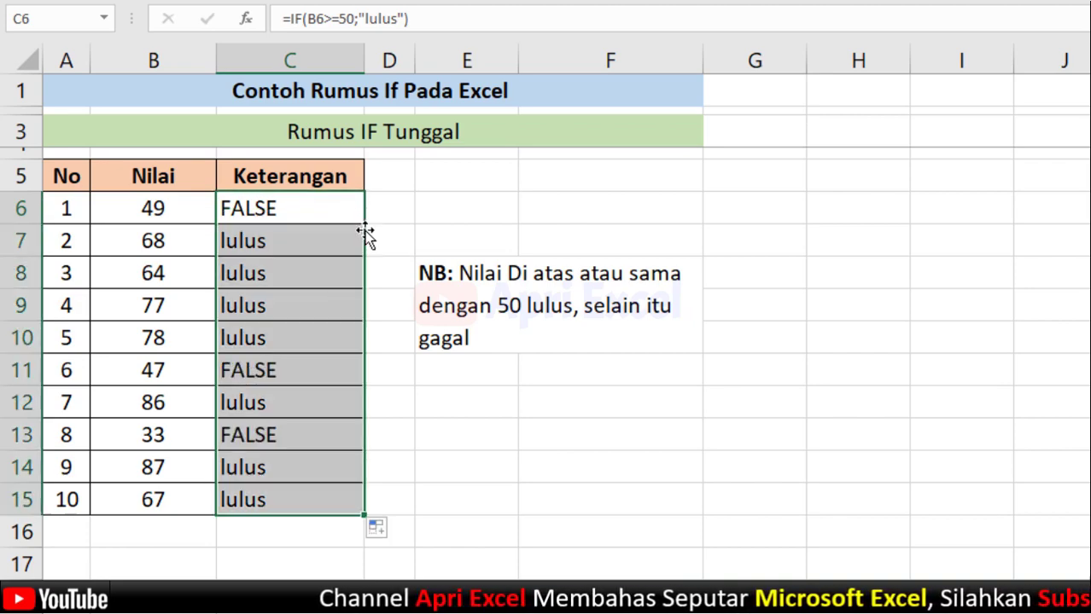
left_click(353, 437)
left_click(340, 367)
left_click(304, 215)
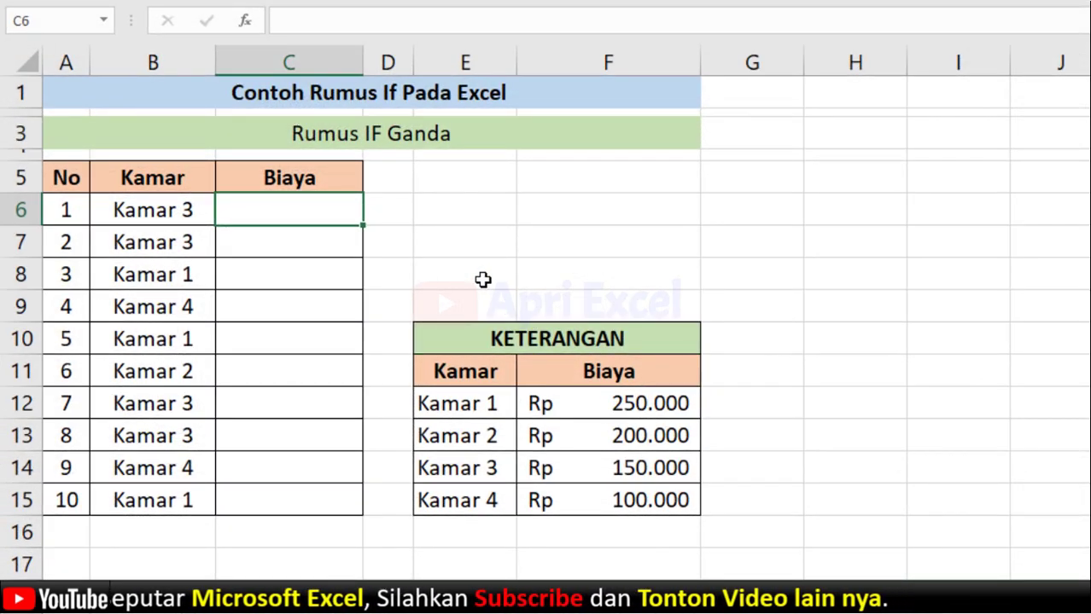
Step: Start an IF formula in the first Biaya cell, C6, testing whether B6 equals "Kamar 1"
type("=if")
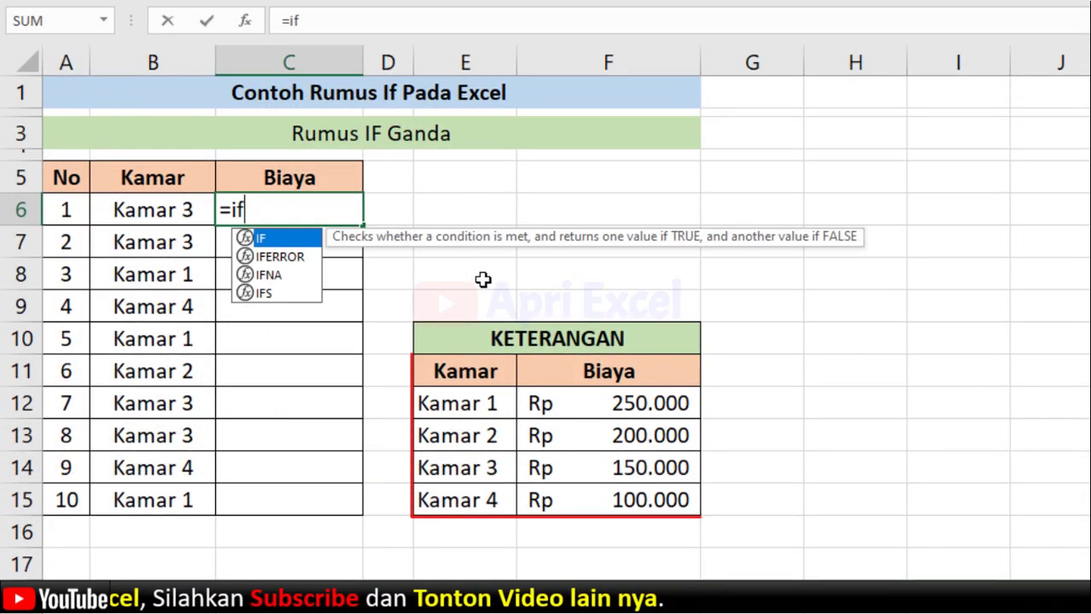
type("(")
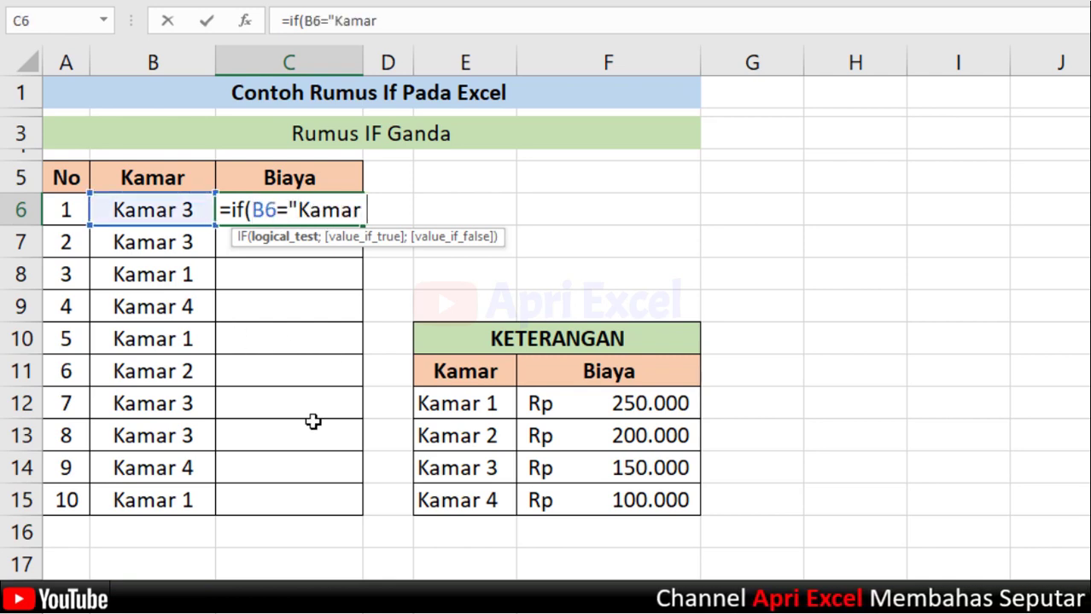
type("\"")
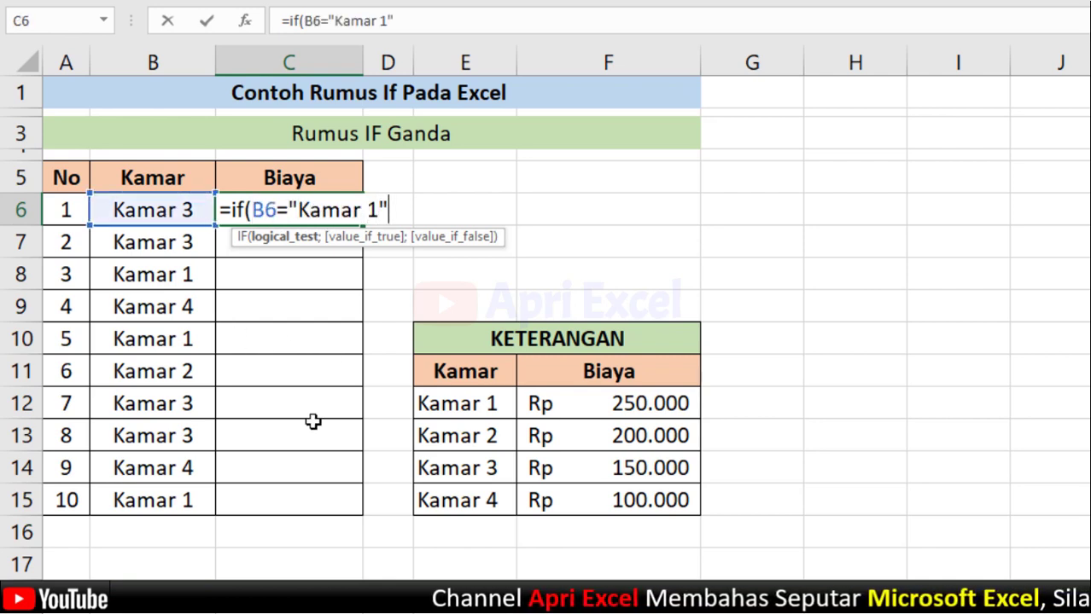
type(";")
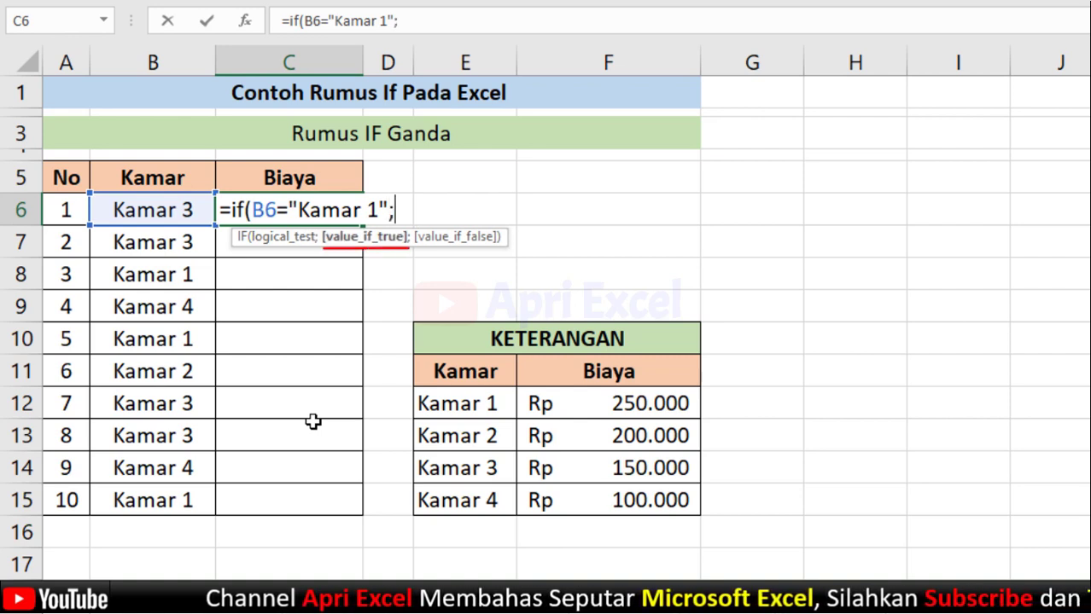
Step: Enter the value-if-true argument of the C6 formula as the quoted text "250.000"
type("250")
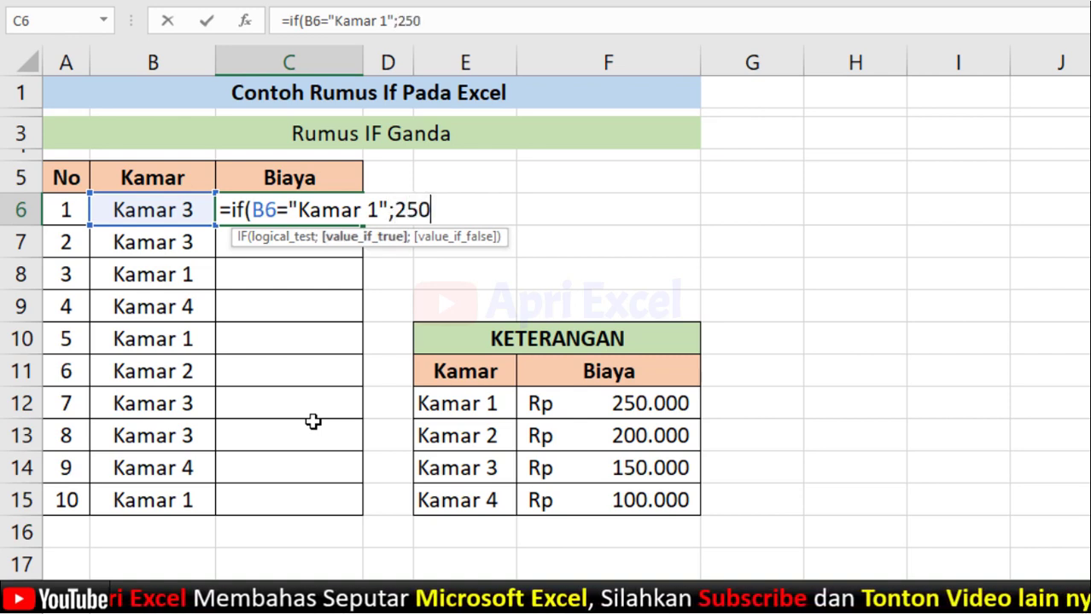
key("BackSpace")
key("BackSpace")
key("BackSpace")
type("\"250.000")
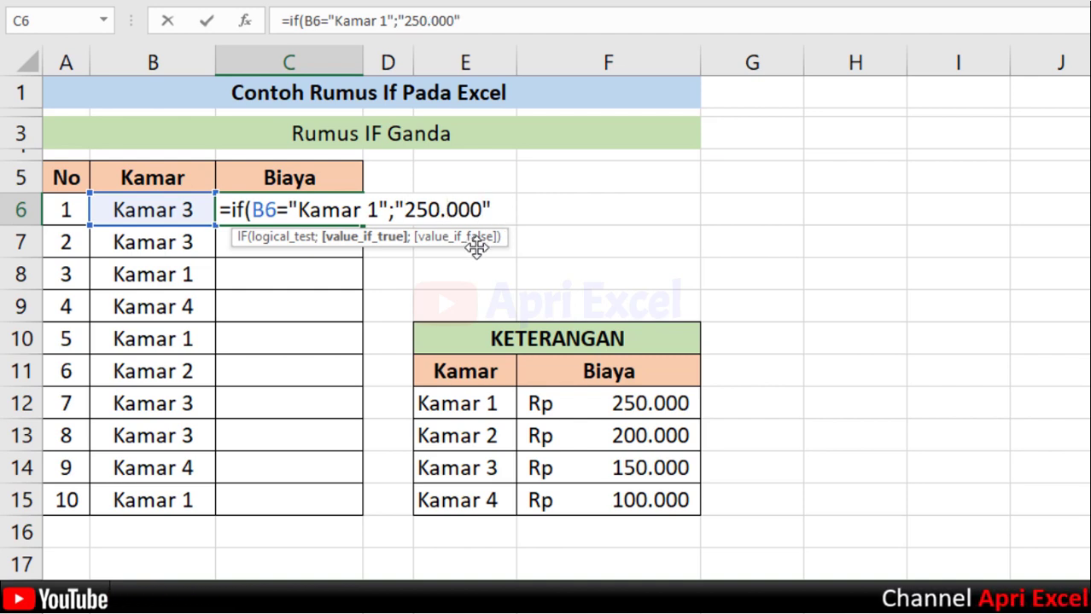
Step: Turn the value-if-true argument into the plain number 250000, without quotation marks or thousands separator
left_click(445, 208)
key("BackSpace")
left_click(400, 209)
key("BackSpace")
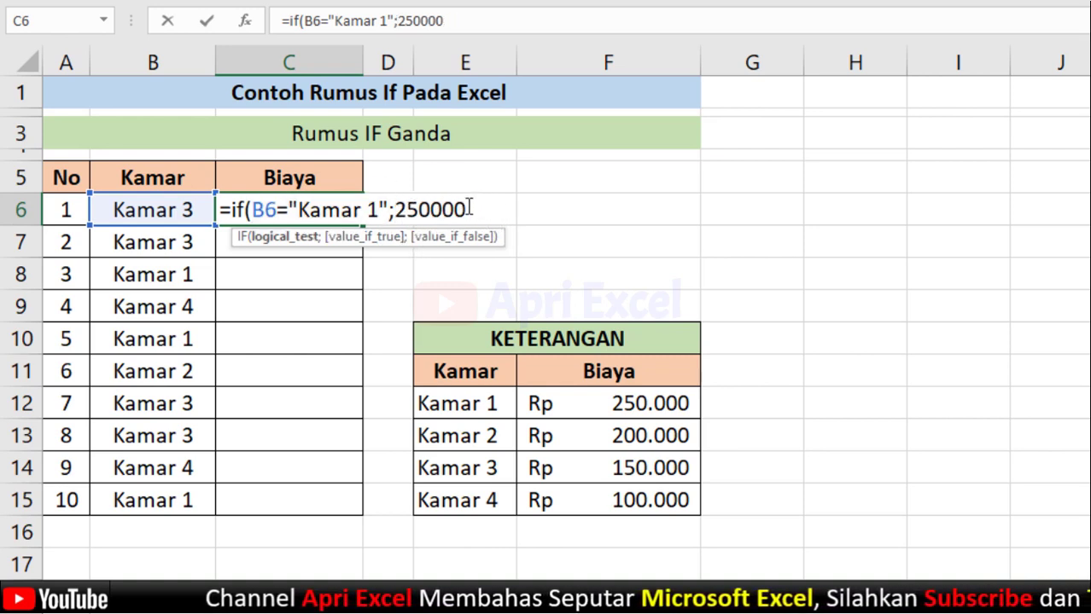
Step: Replace the typed room name and cost in the C6 formula with the absolute references $E$12 and $F$12
left_click_drag(467, 210, 294, 213)
key("BackSpace")
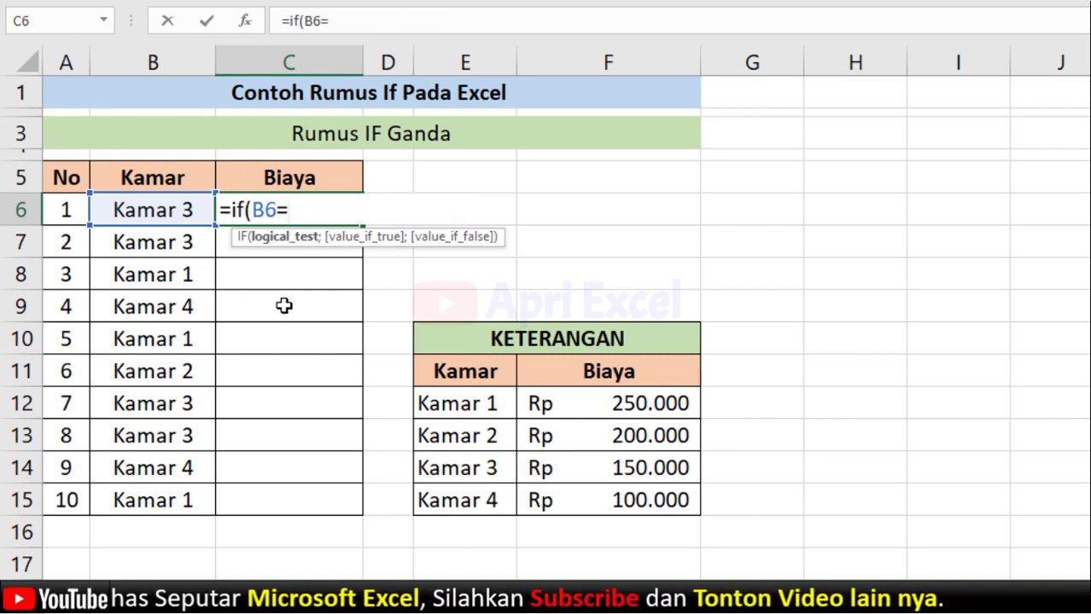
left_click(457, 394)
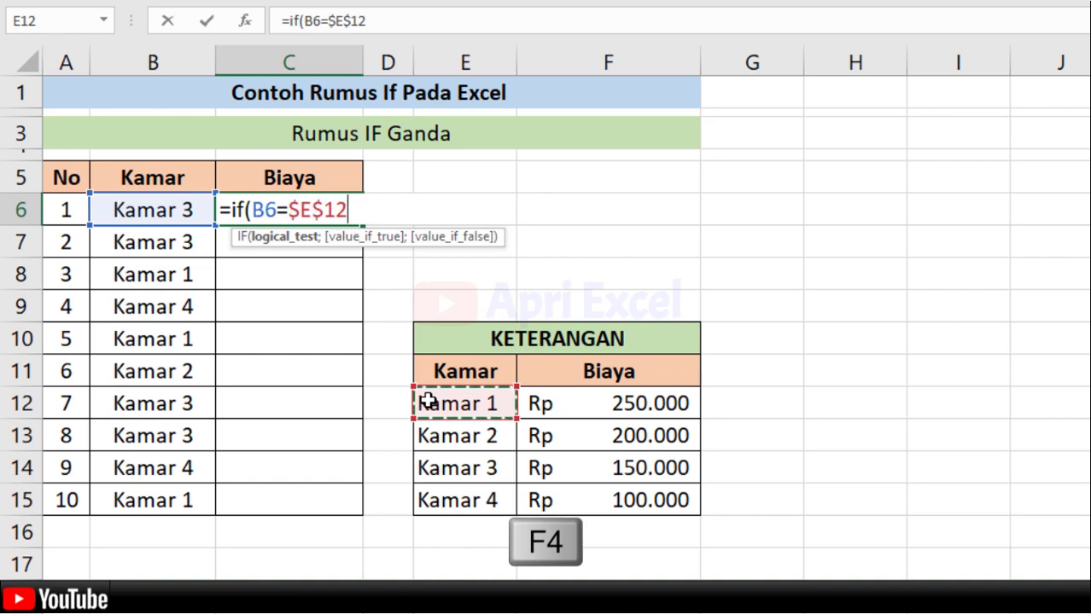
left_click(595, 407)
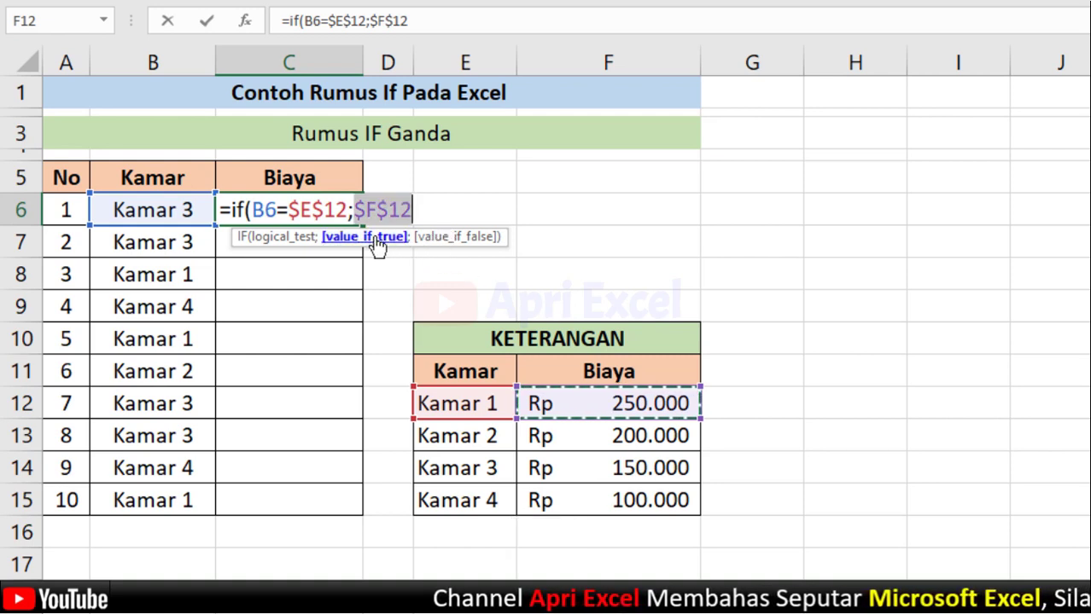
Step: Nest a second IF as the value-if-false argument of the C6 formula, testing B6=$E$13 and returning $F$13 if true
type(";if")
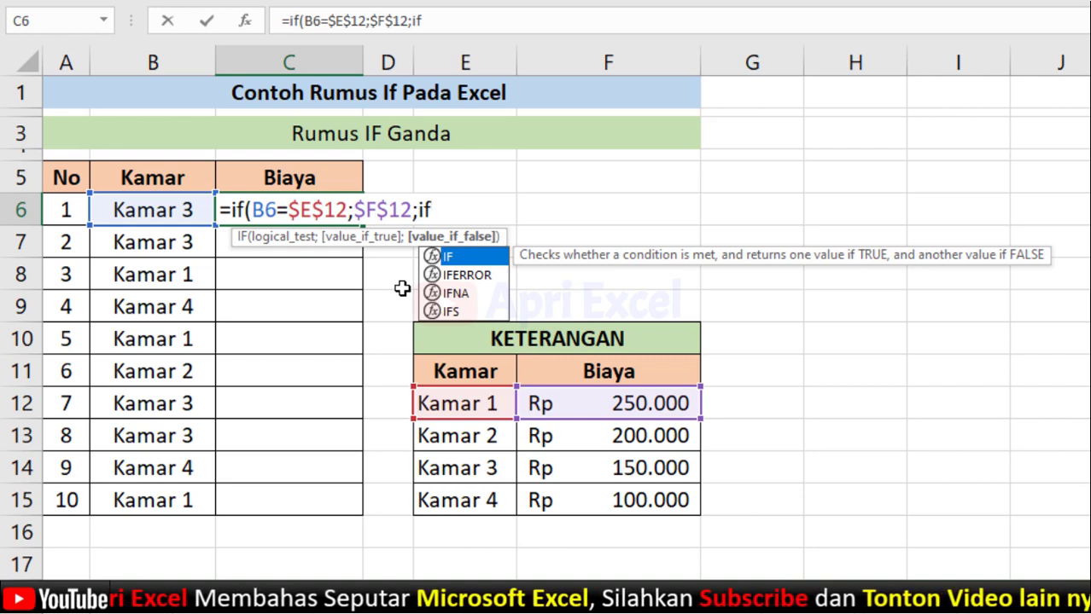
type("(")
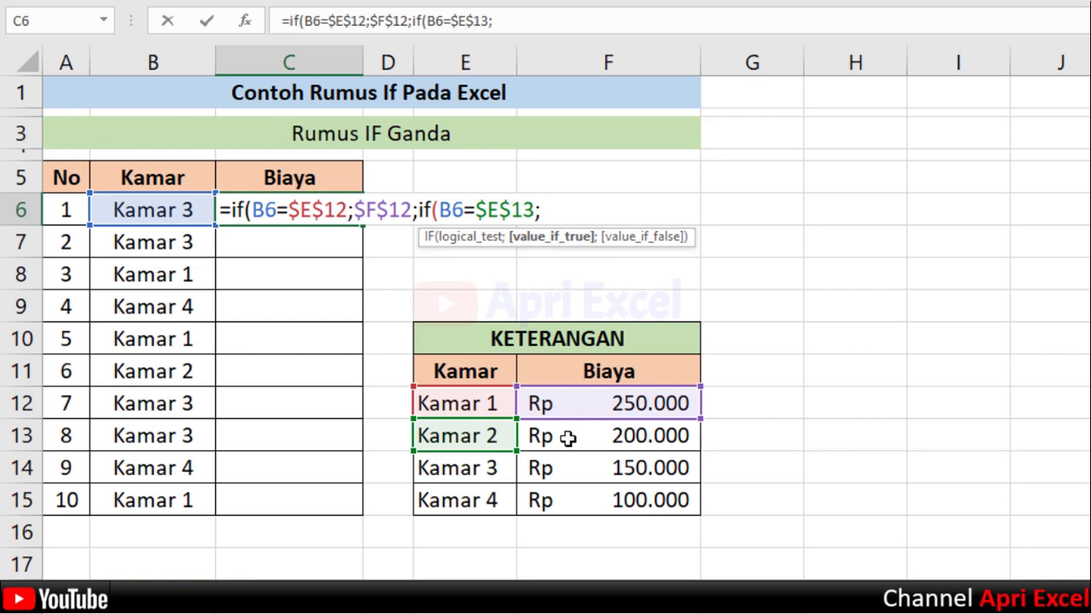
left_click(567, 437)
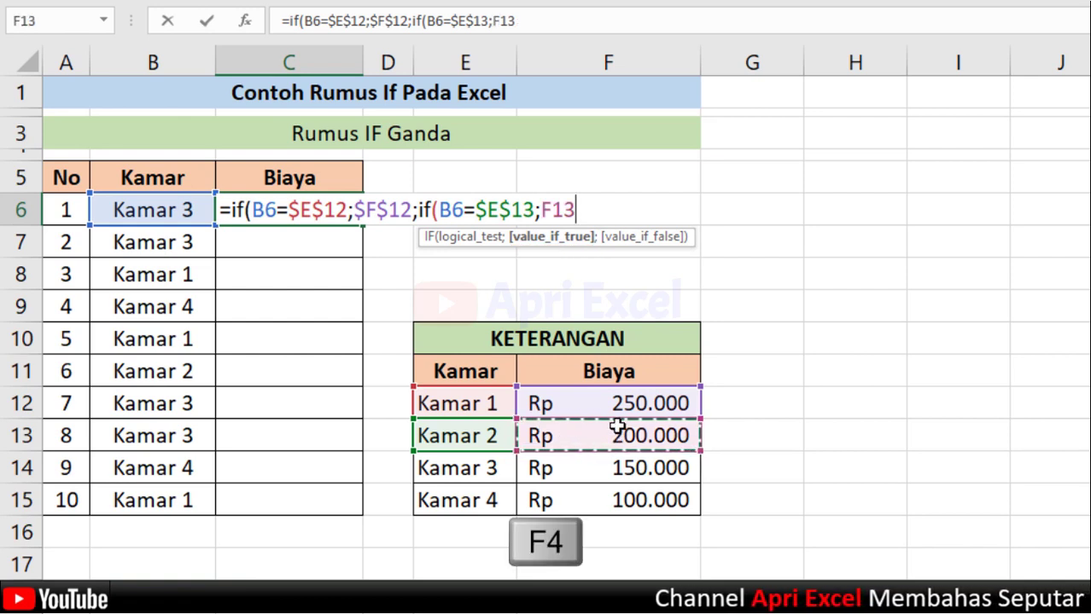
key("F4")
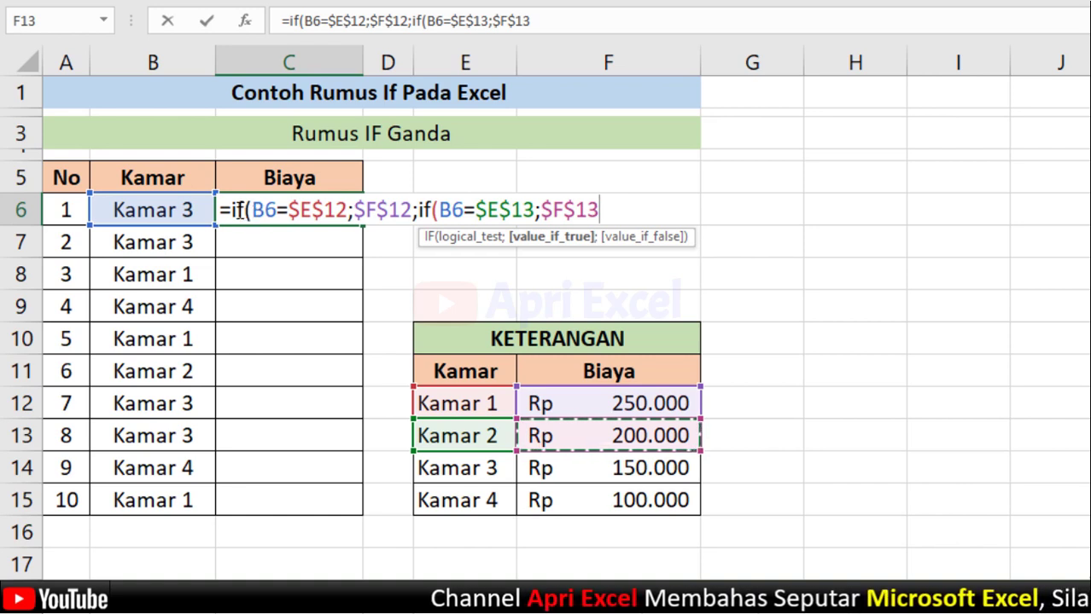
Step: Examine the outer IF's logical test, value-if-true and value-if-false arguments one by one in the C6 formula
left_click(239, 209)
left_click(297, 239)
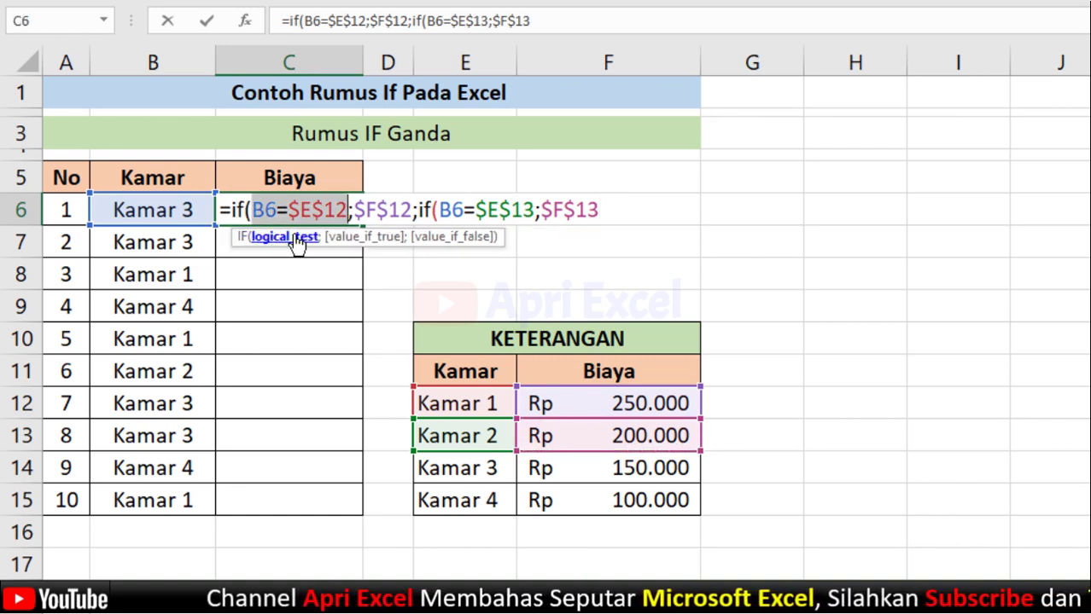
left_click(362, 237)
left_click(448, 237)
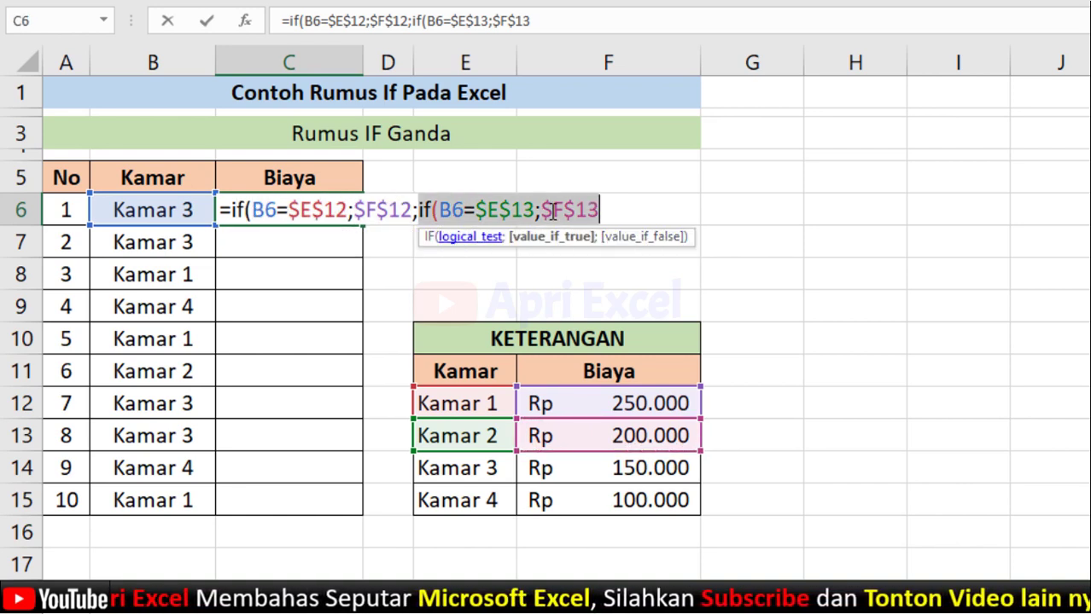
left_click(604, 211)
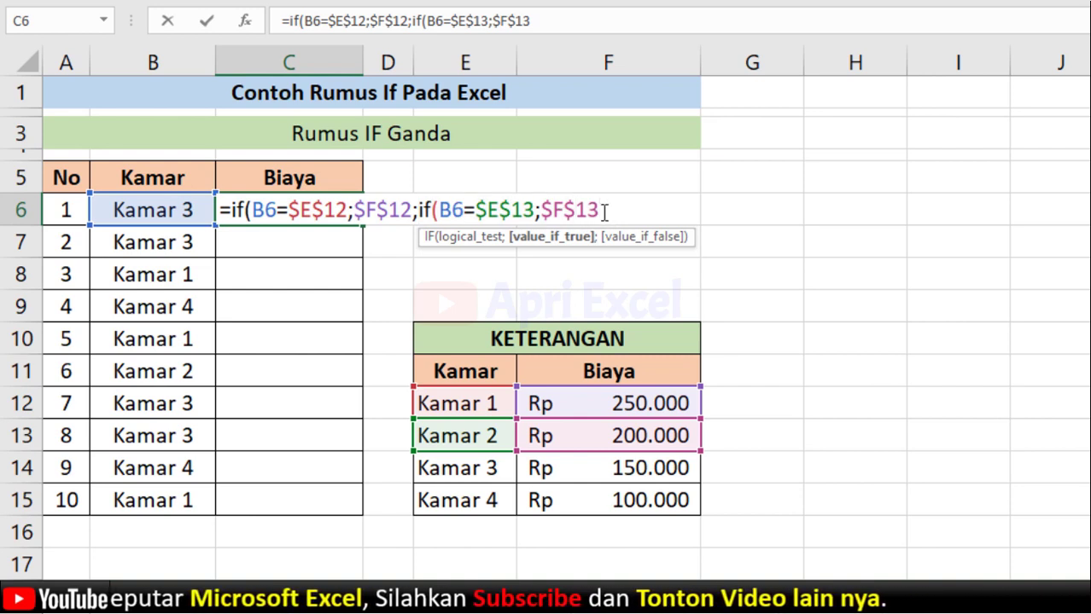
Step: Nest a third IF in the second IF's value-if-false argument, testing B6=$E$14 and returning $F$14 if true
type(";")
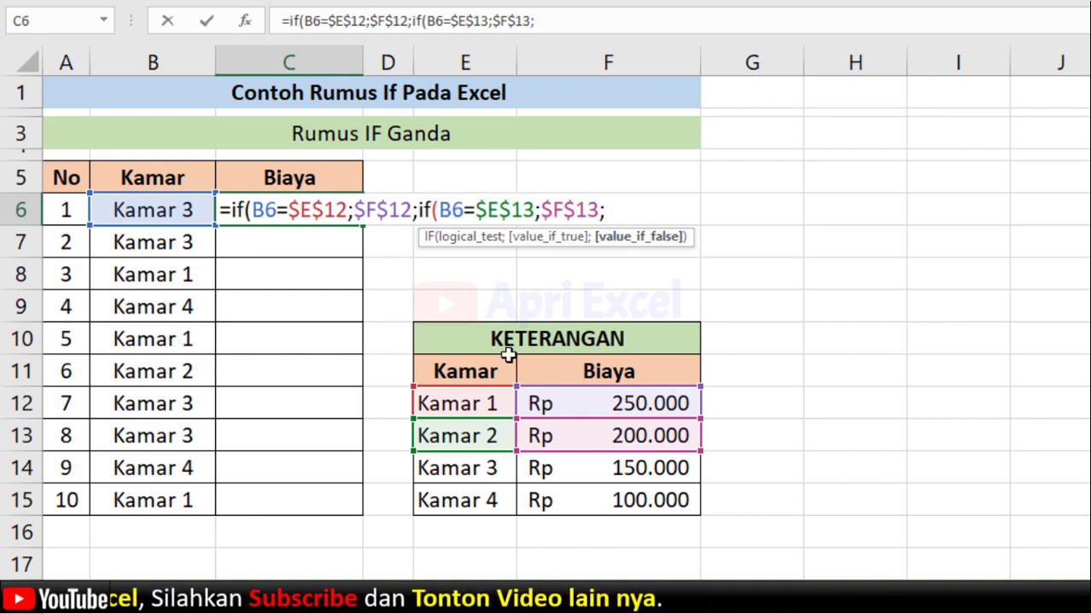
type("if(")
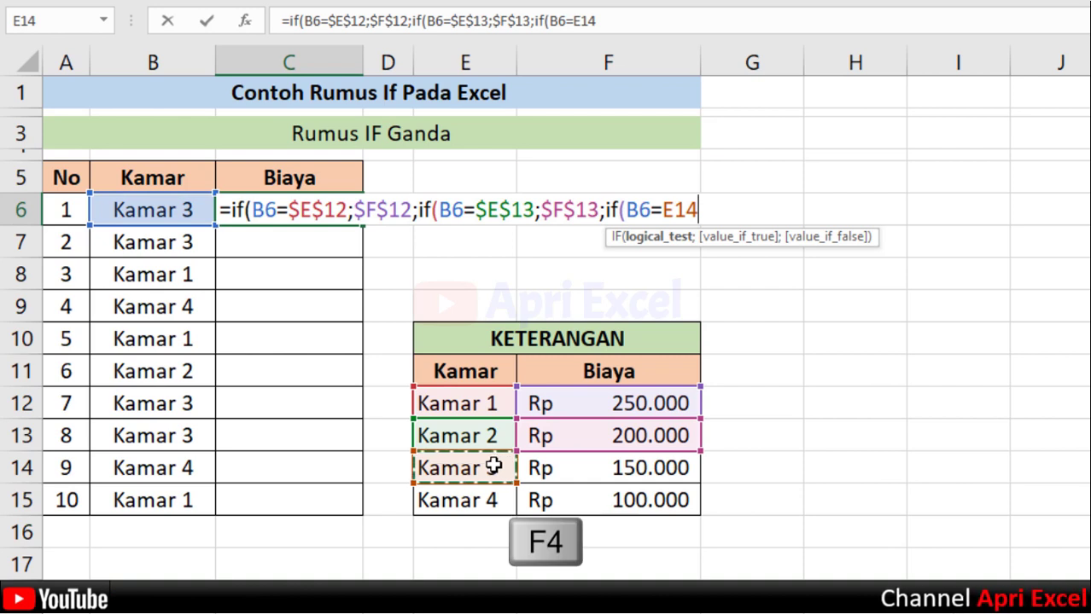
type(";")
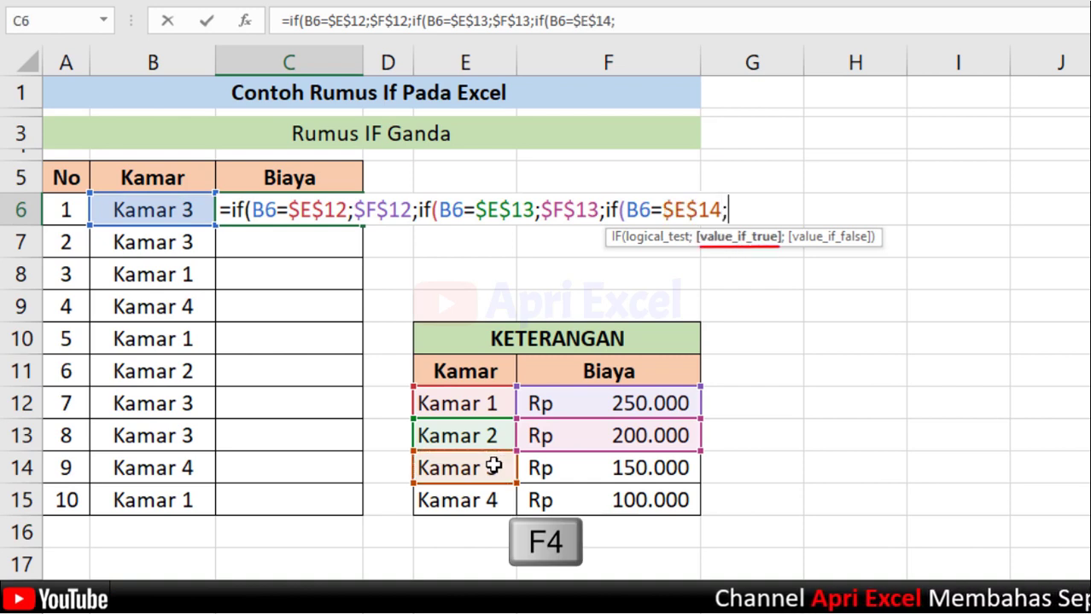
left_click(622, 469)
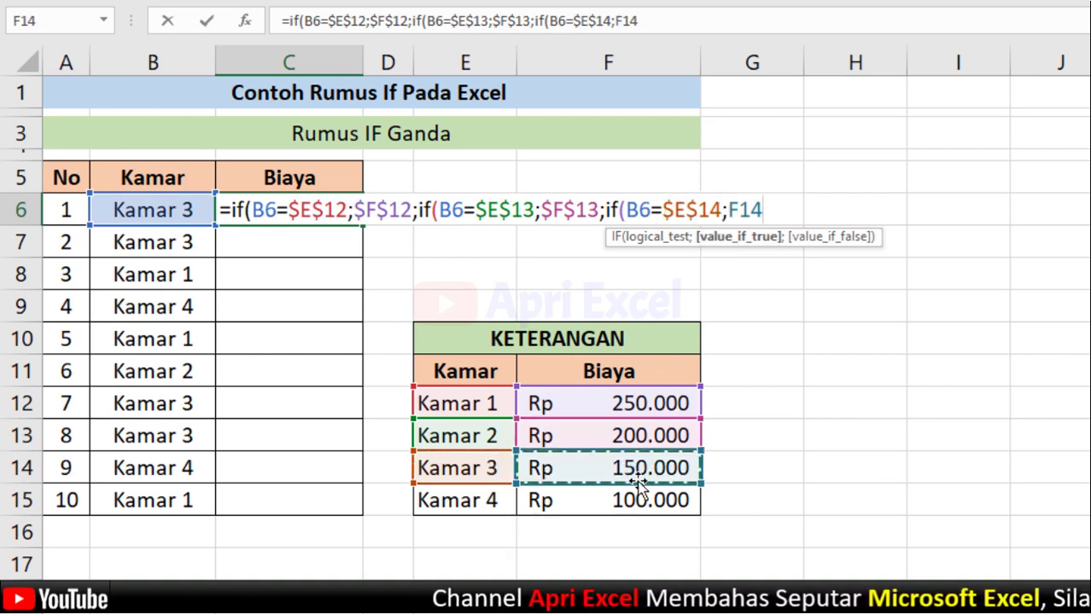
key("F4")
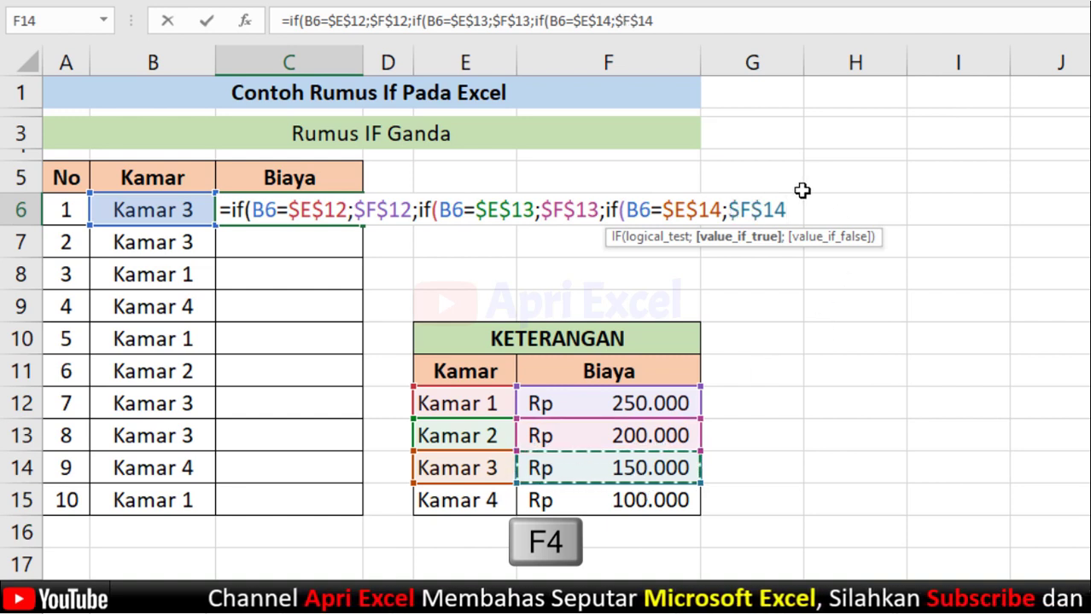
Step: Use $F$15 as the innermost value-if-false argument, then enter the C6 formula, accepting the proposed correction of its closing parentheses
type(";")
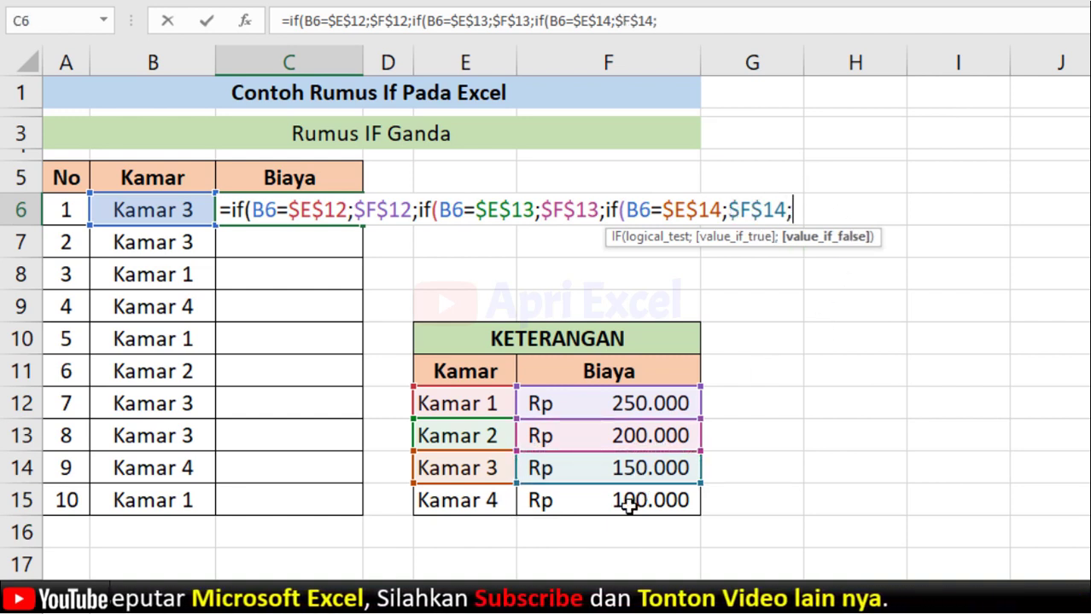
left_click(629, 506)
key("F4")
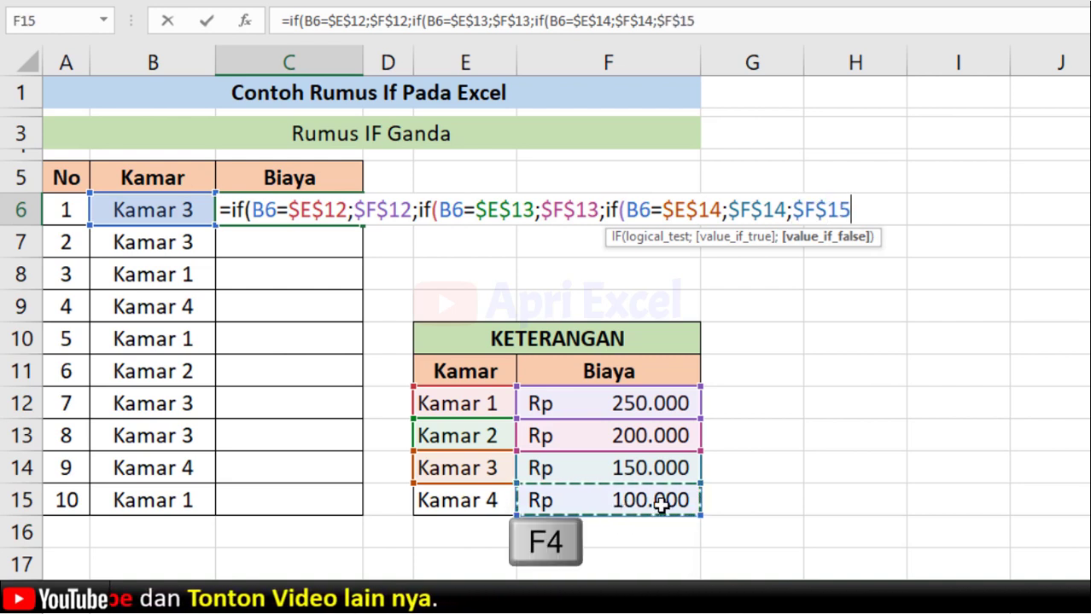
type(")")
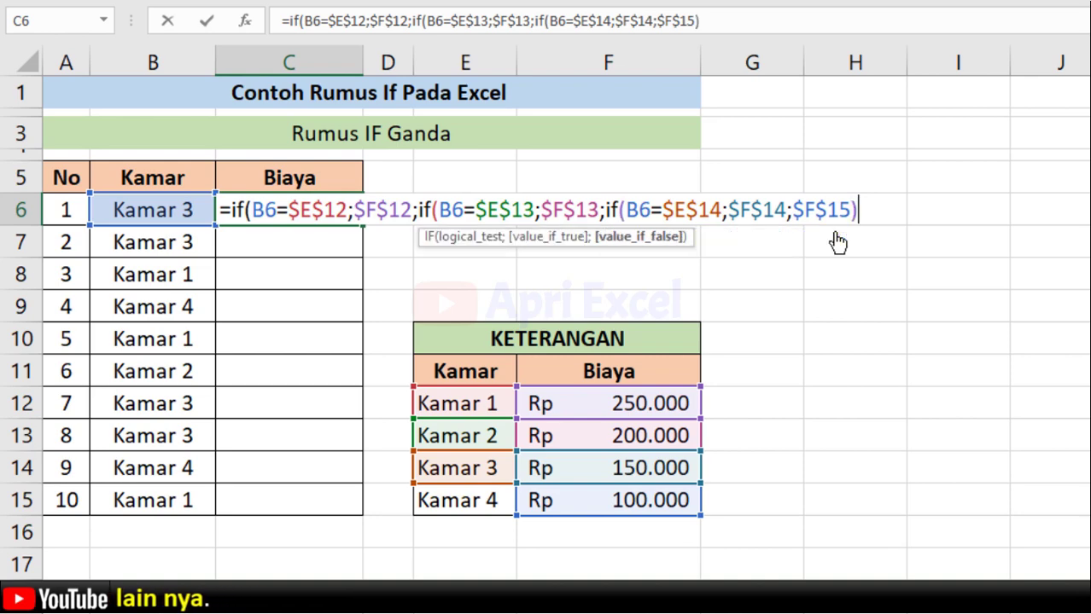
key("Return")
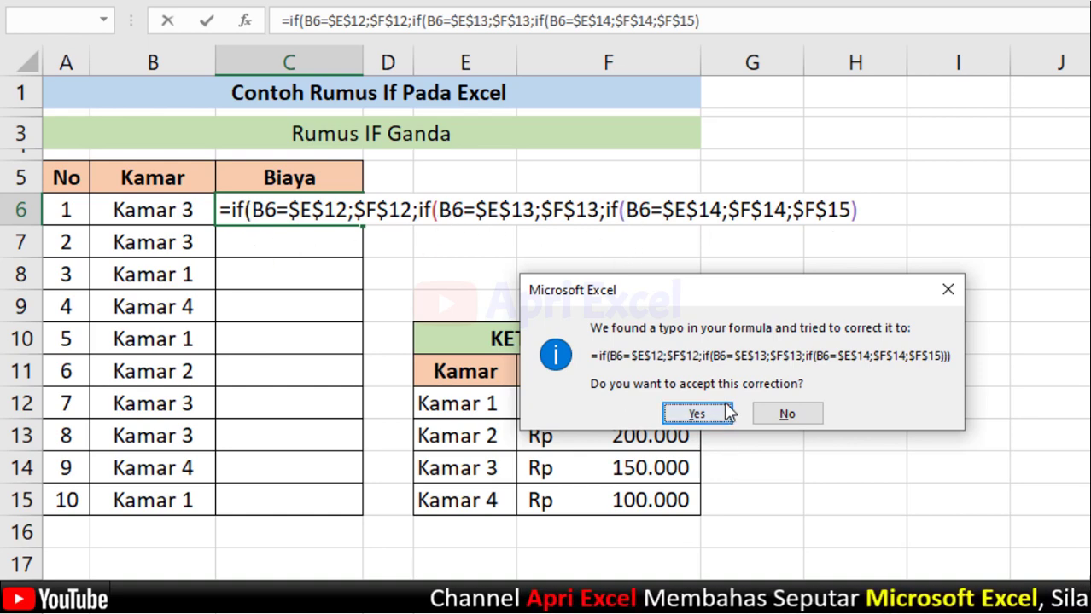
left_click(696, 414)
Step: Fill the C6 formula down to C15 and format the Biaya cells as Accounting with the Rp symbol and 0 decimal places
left_click(358, 213)
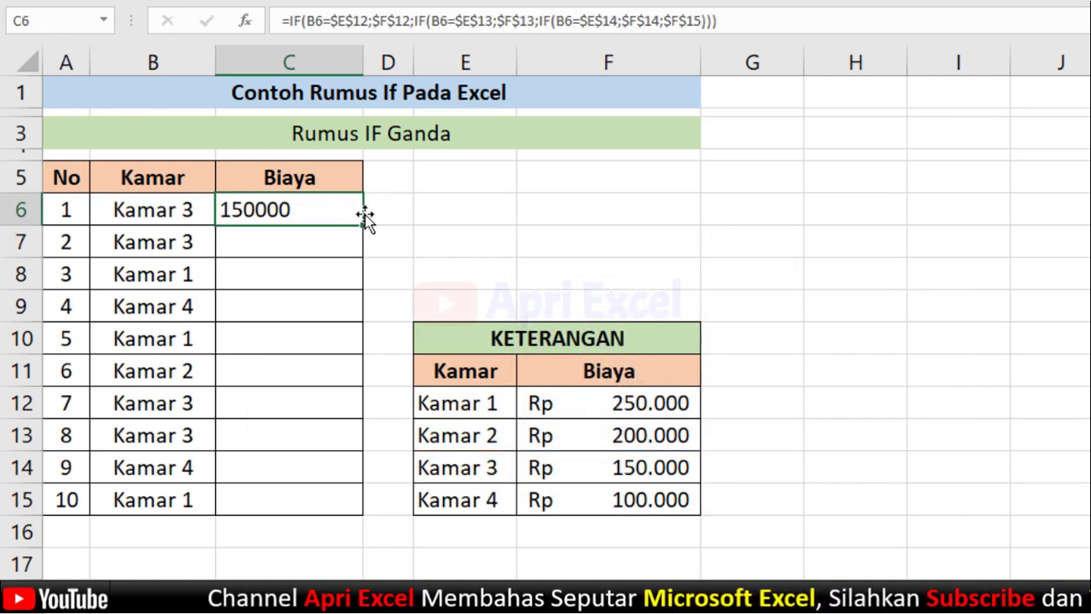
left_click_drag(364, 225, 357, 510)
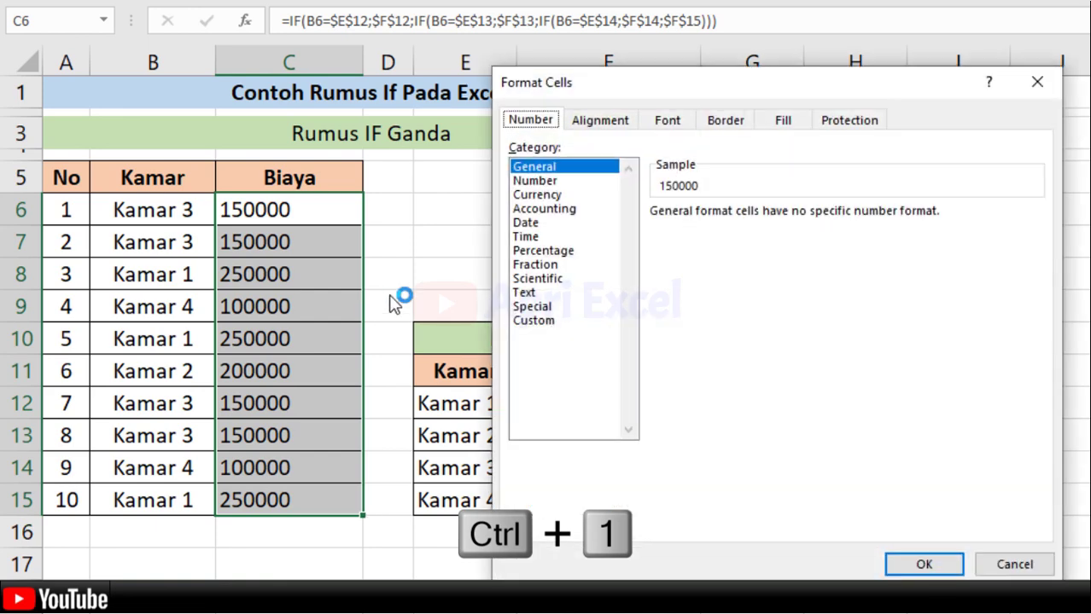
left_click(532, 209)
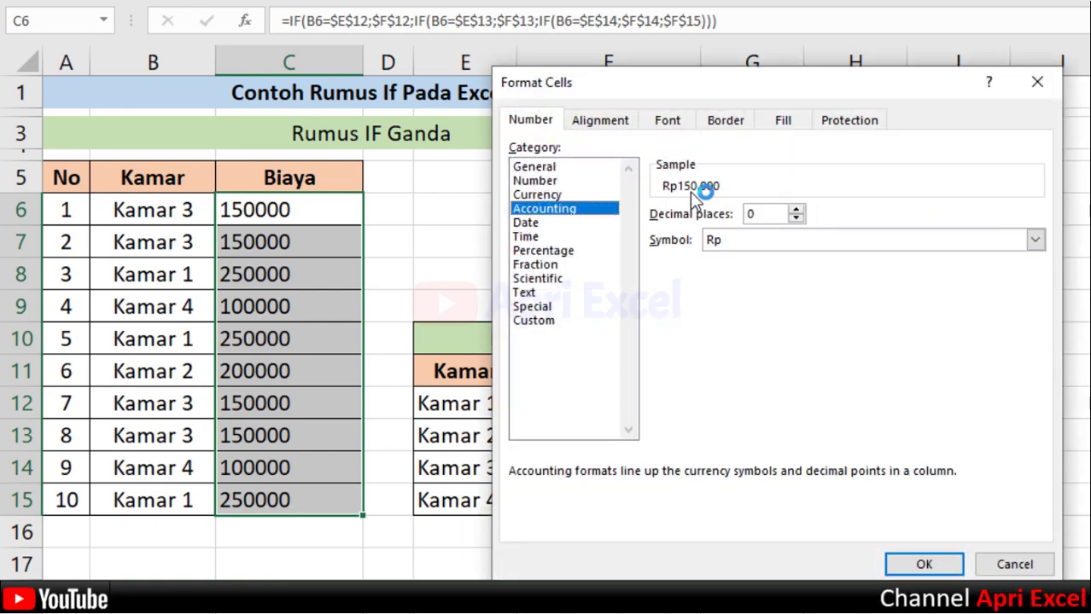
left_click(921, 565)
left_click(452, 246)
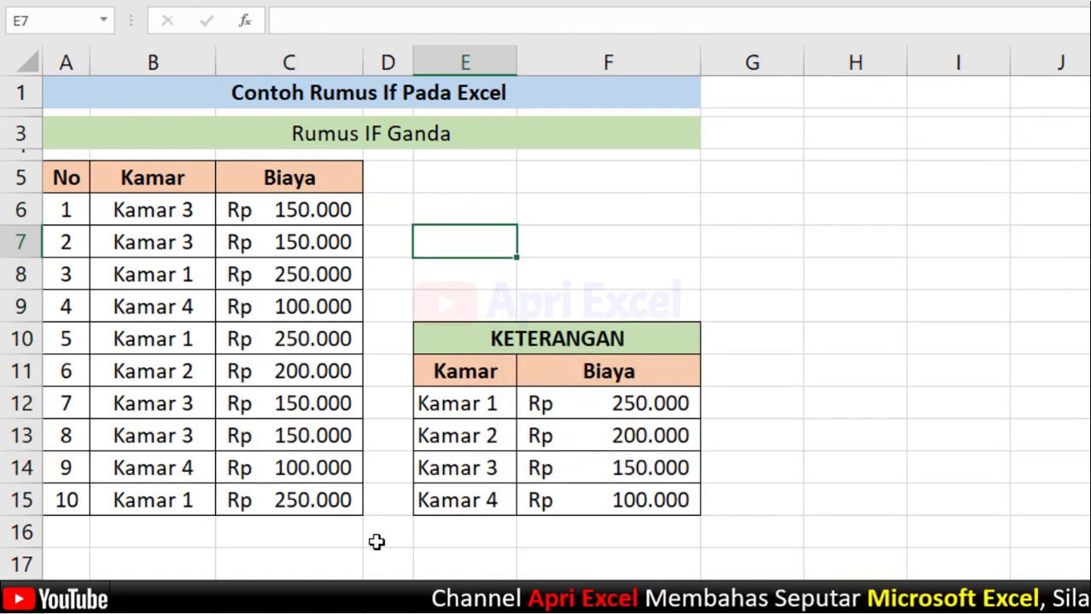